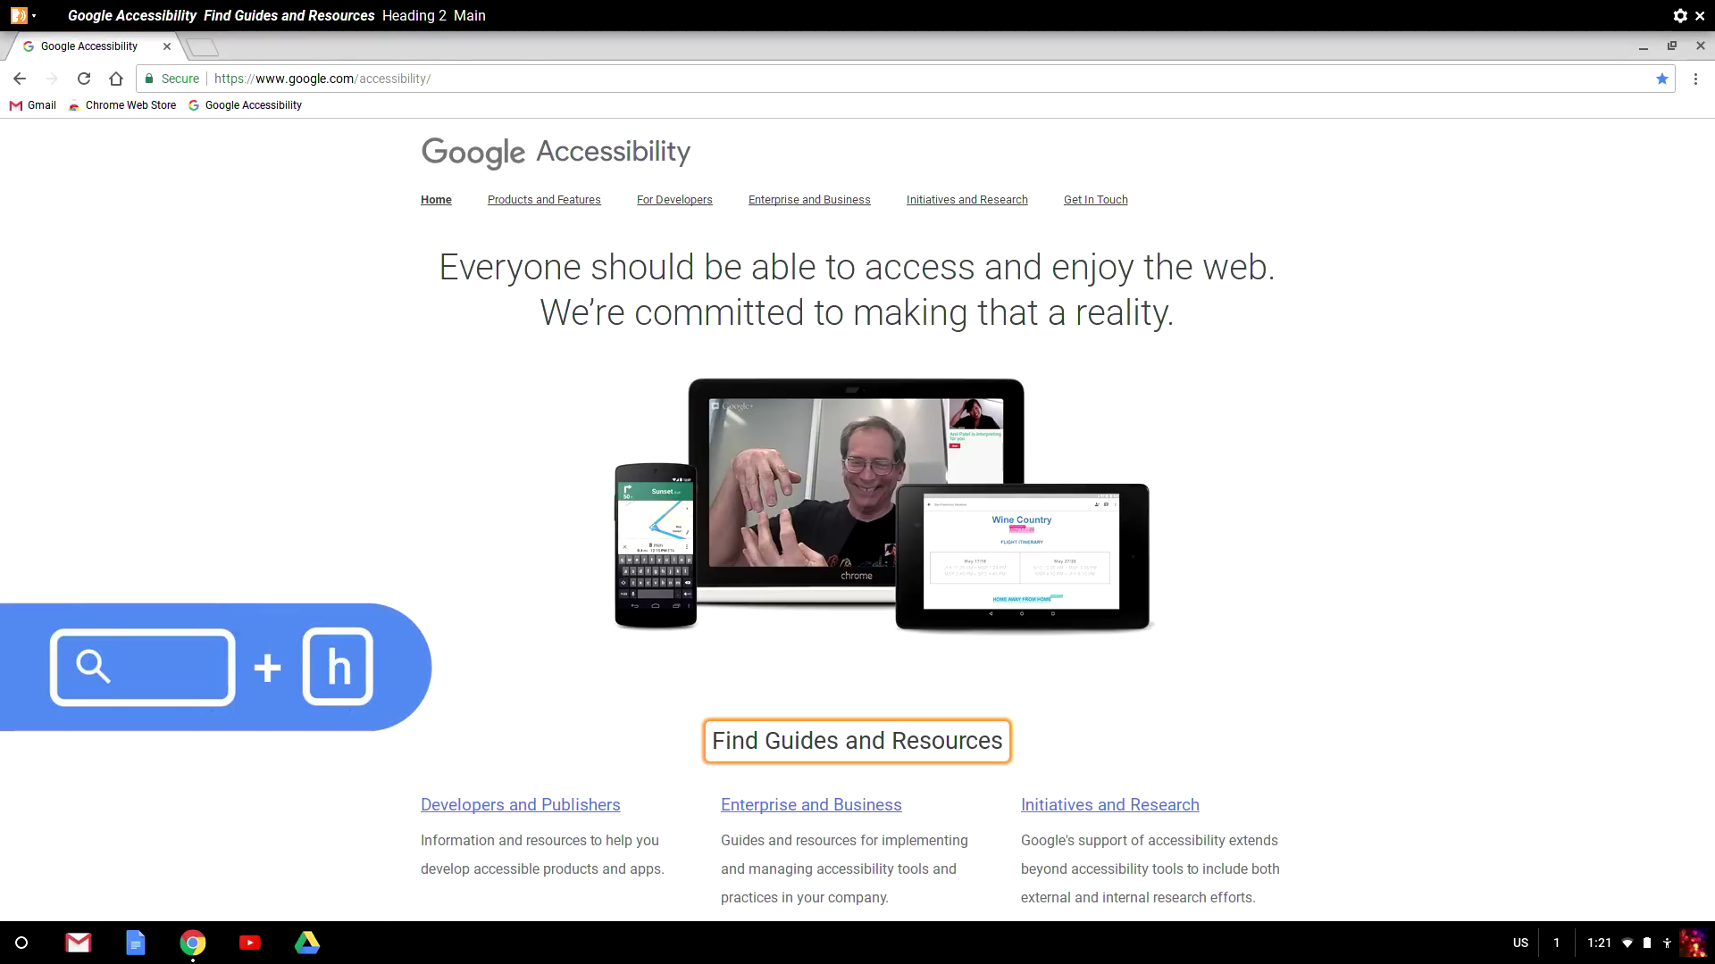
Step through the three links under Find Guides and Resources and return the screen reader focus to that heading
key(Tab)
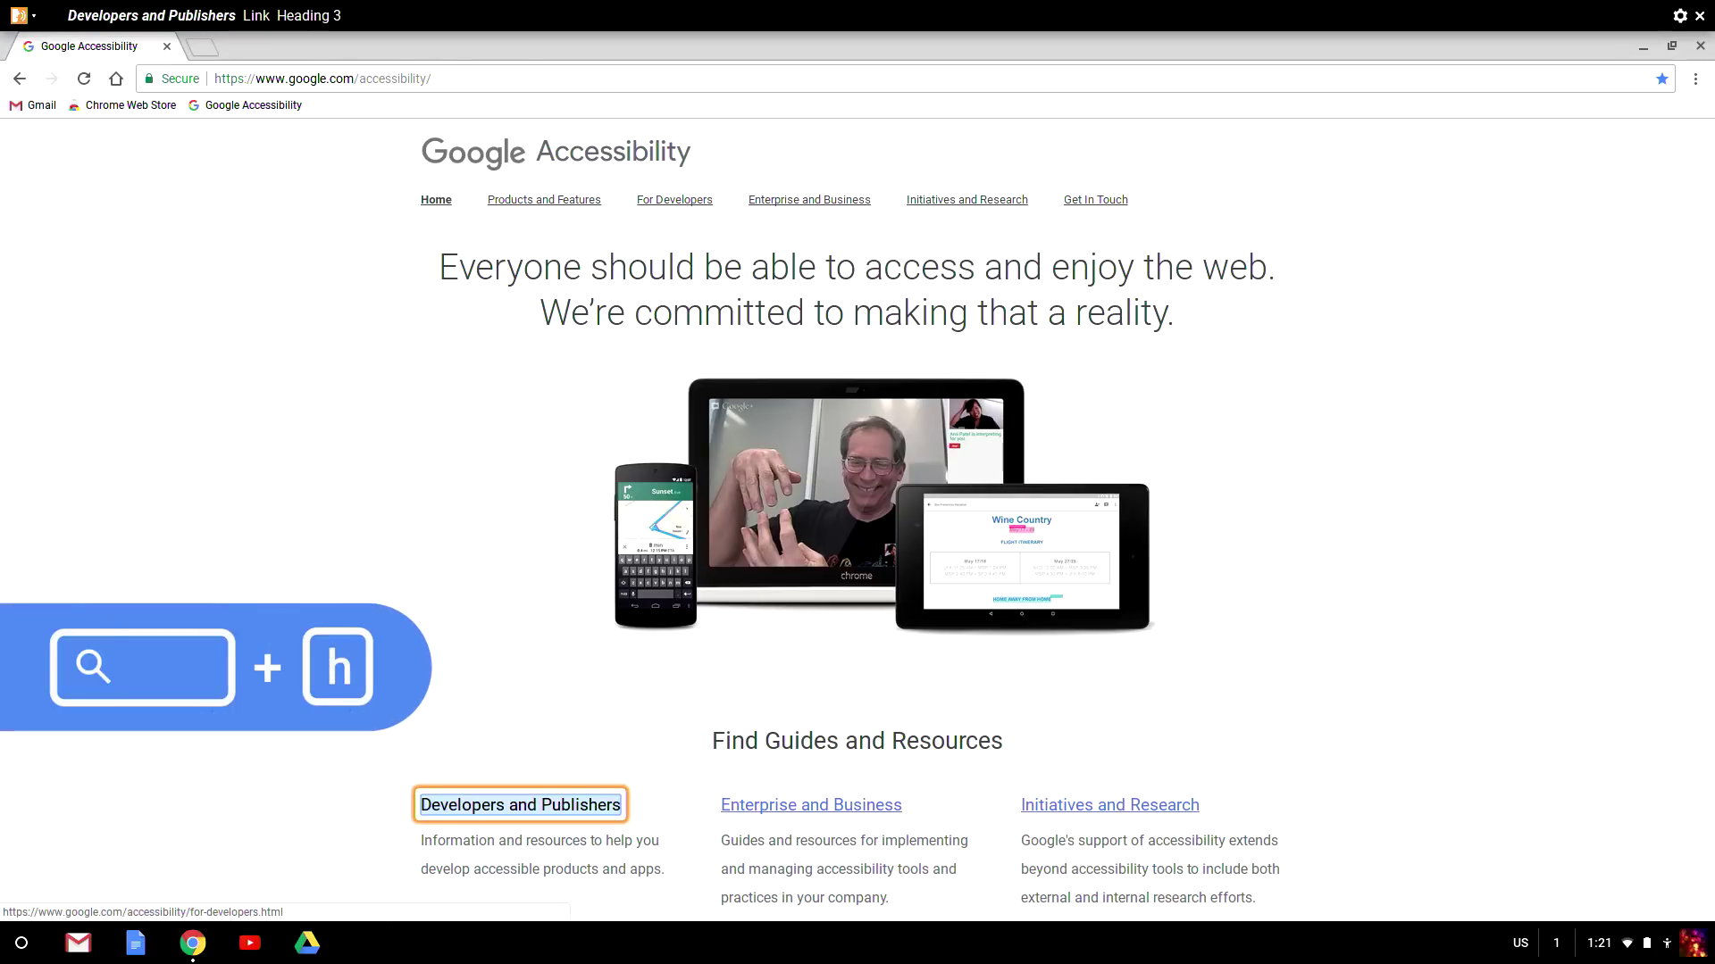
key(Tab)
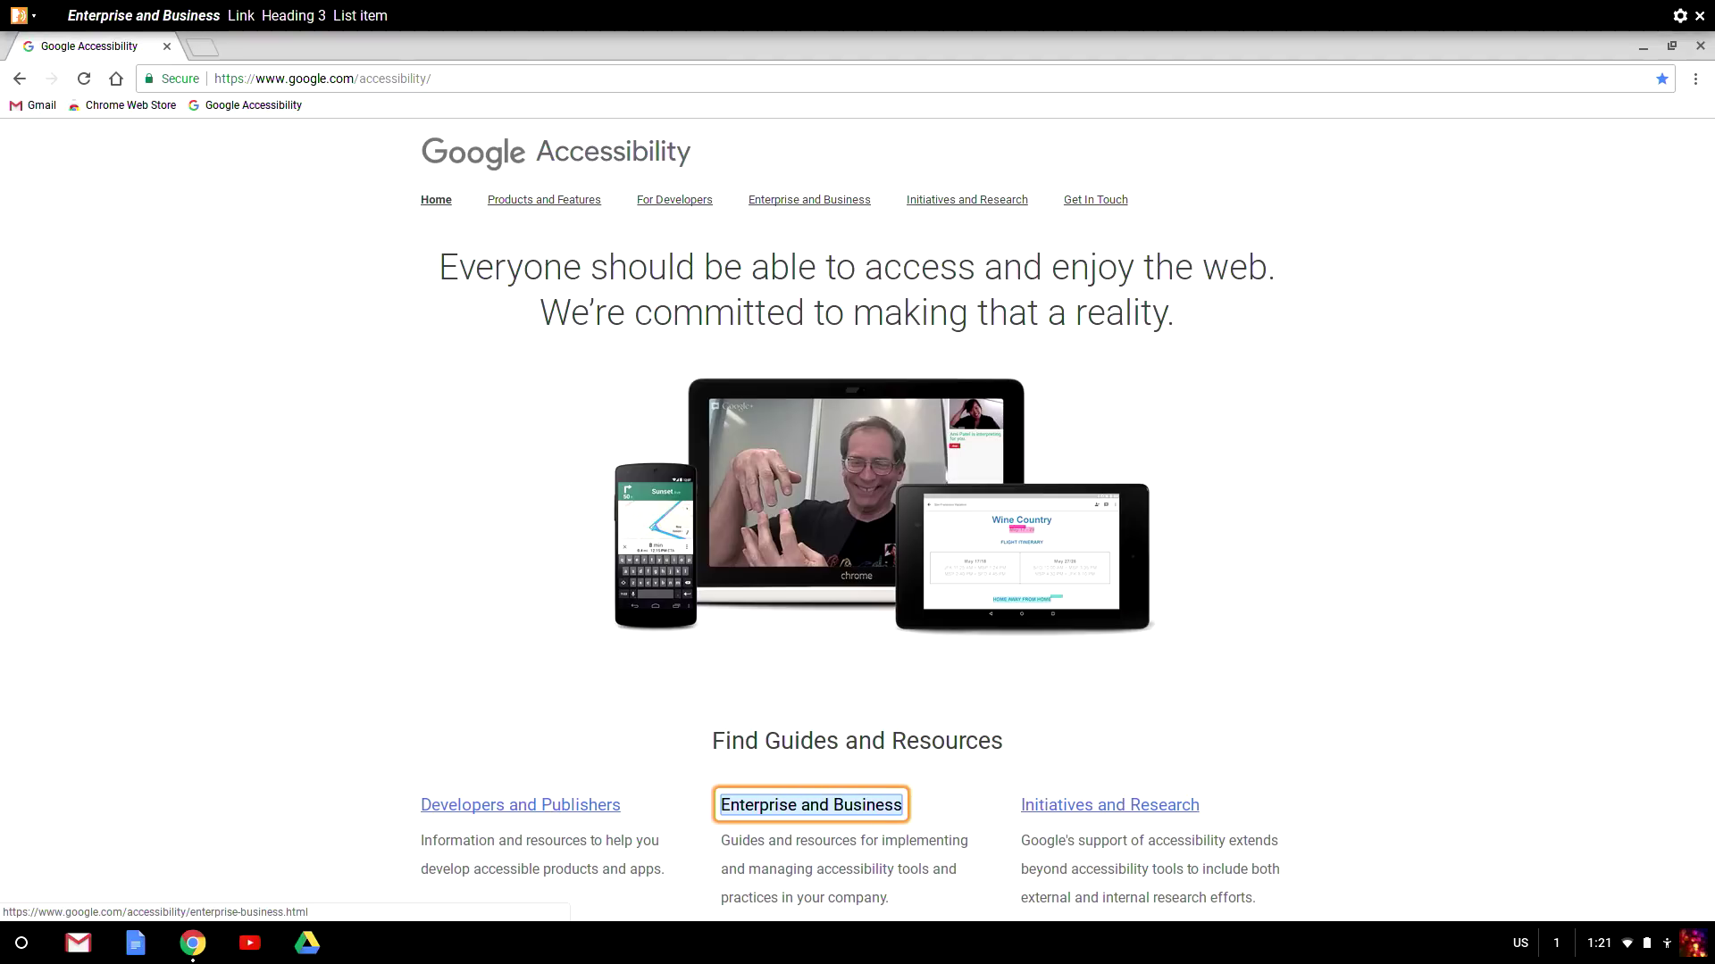
key(Tab)
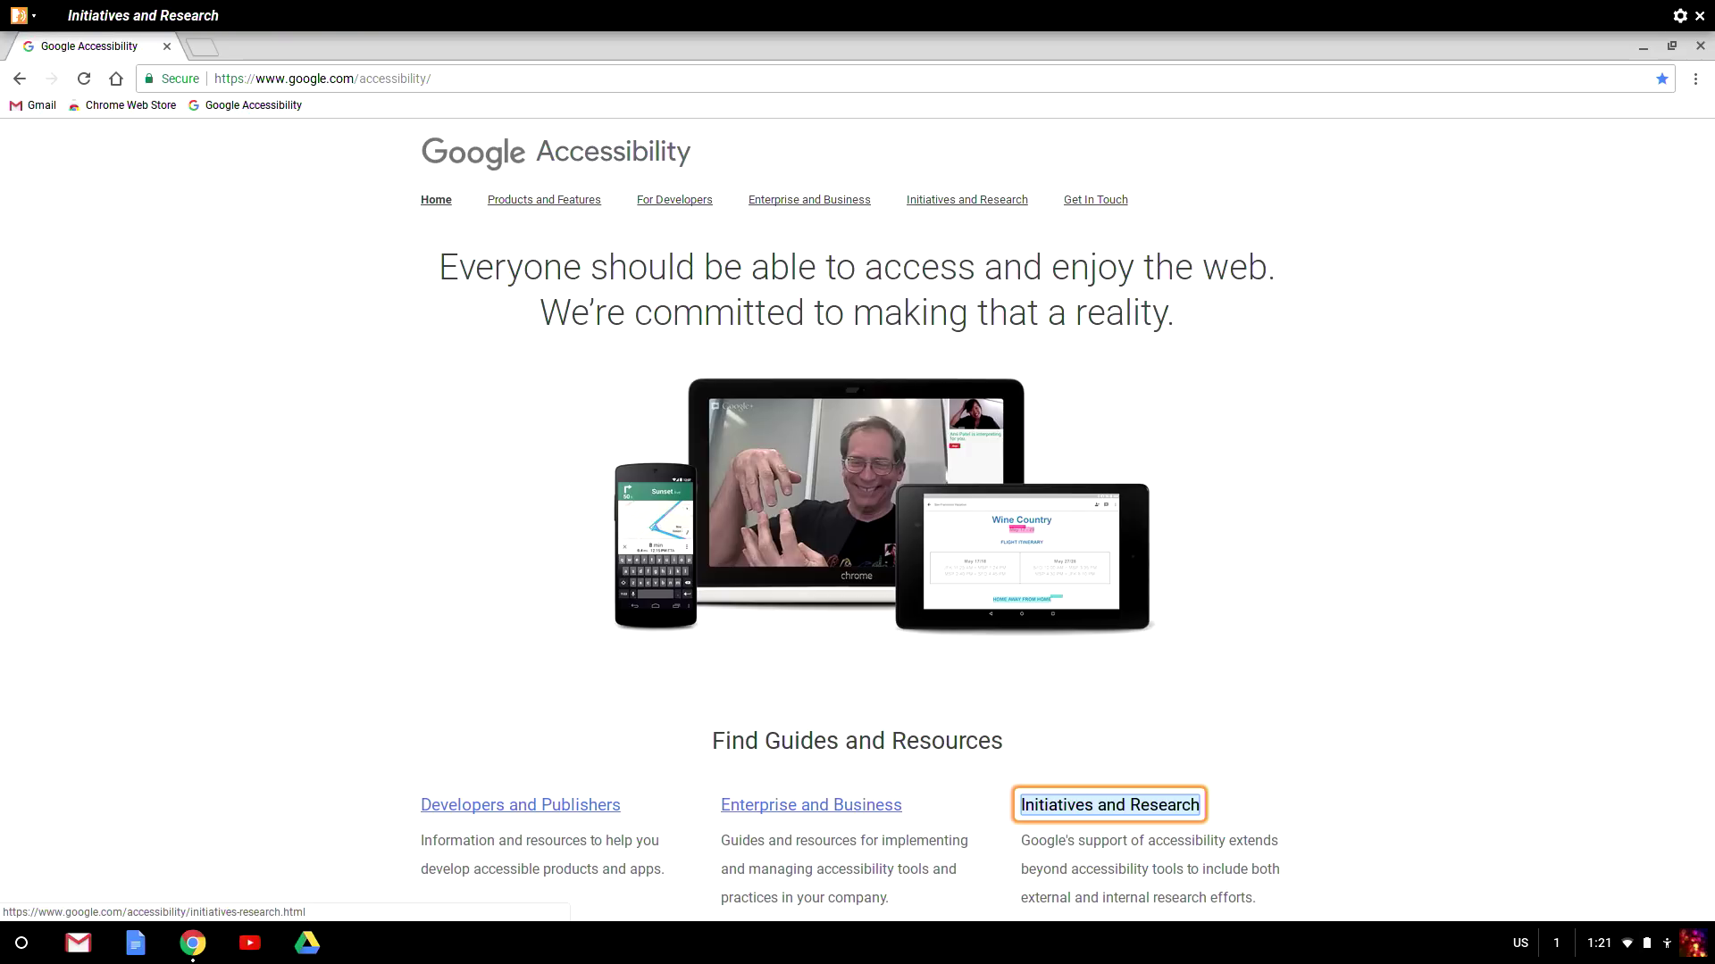
key(shift+Tab)
key(shift+Tab)
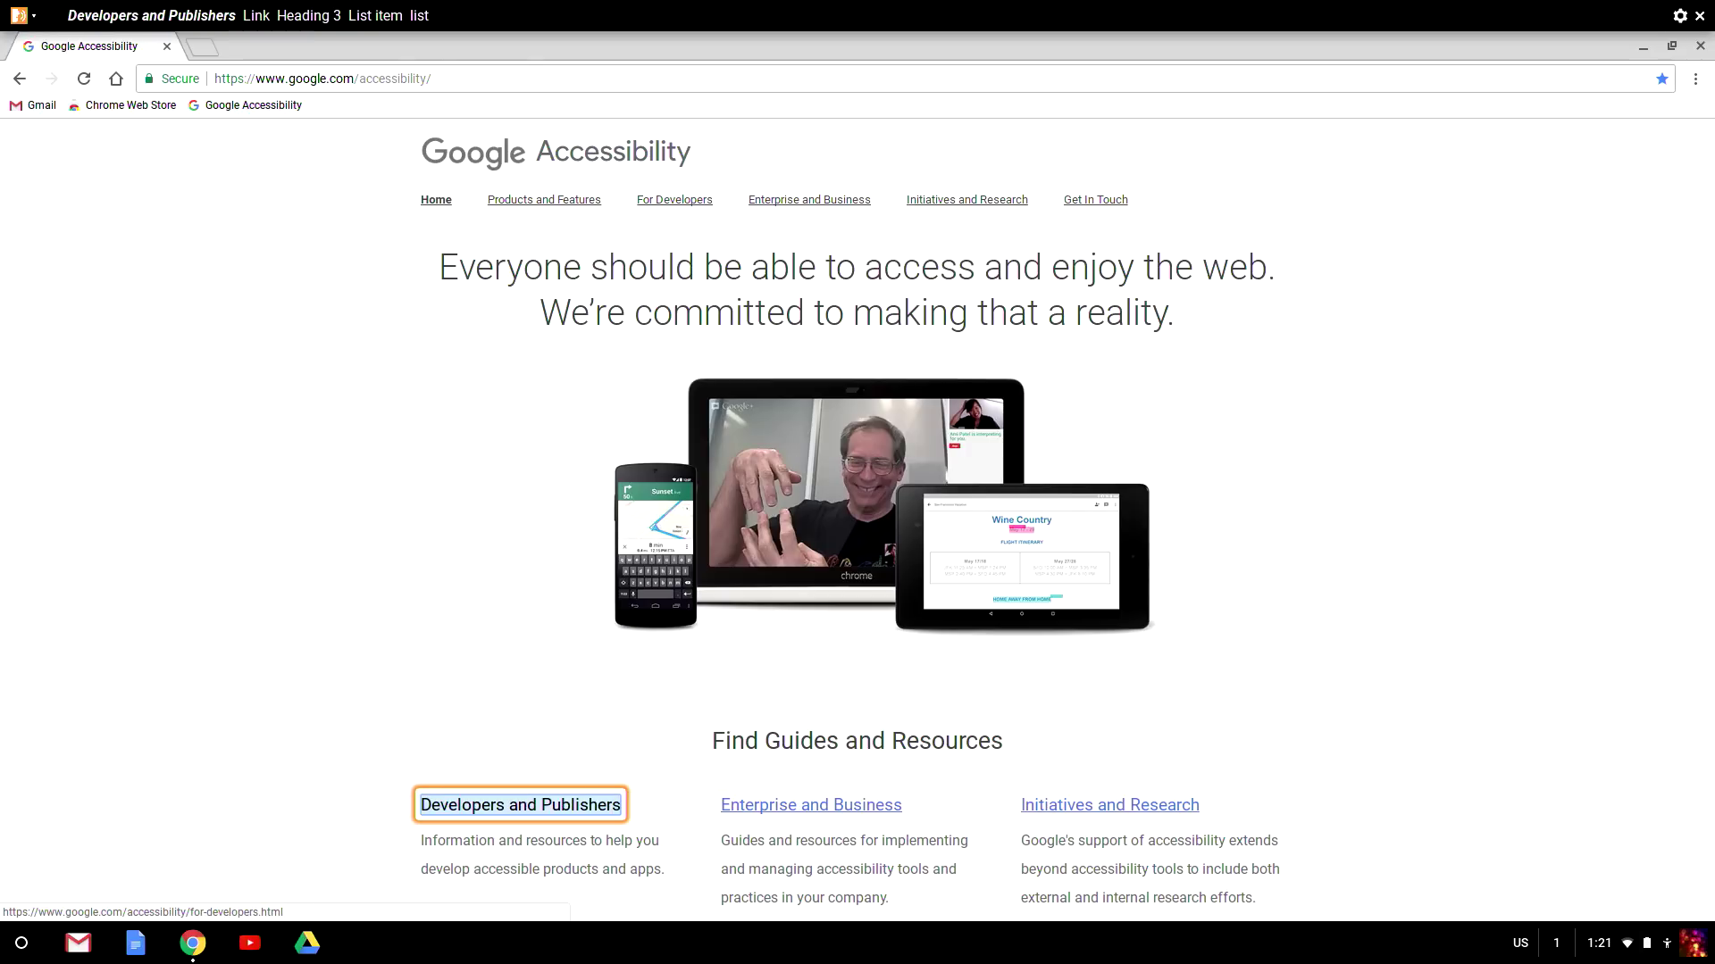
key(super+shift+h)
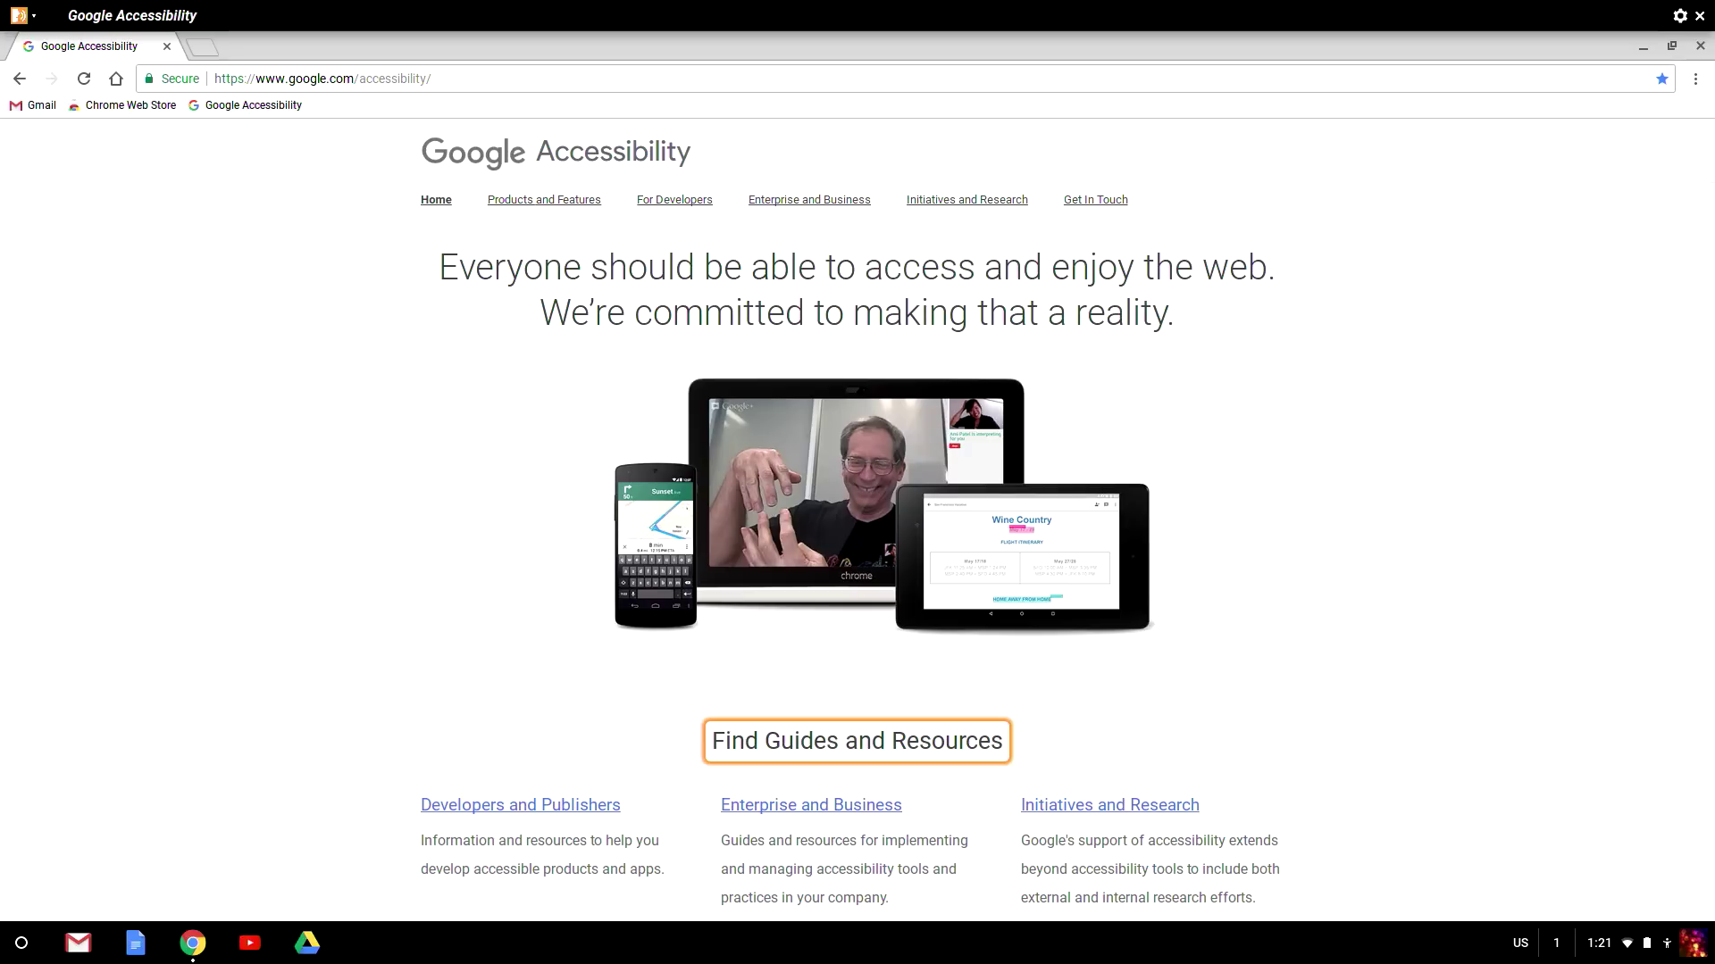
Move the focus to the Initiatives and Research link under Find Guides and Resources and open its page
key(Tab)
key(Tab)
key(Tab)
key(Return)
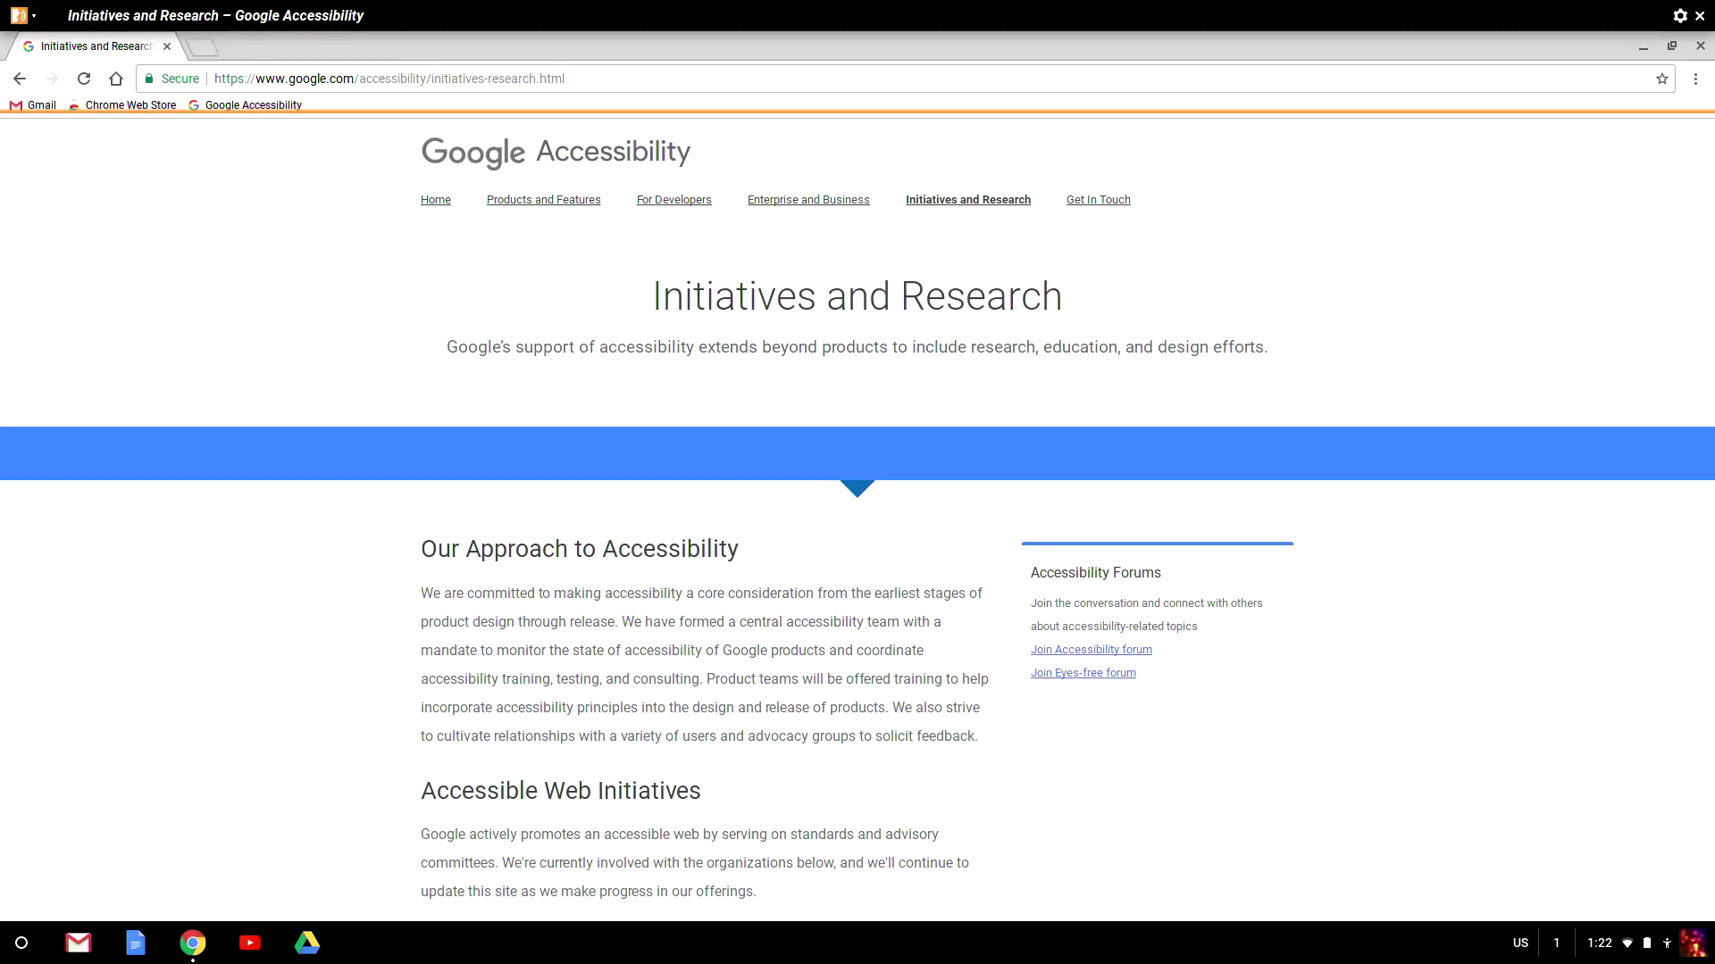
Jump through the page's level 3 headings until reaching Projects supported by Google
key(super+3)
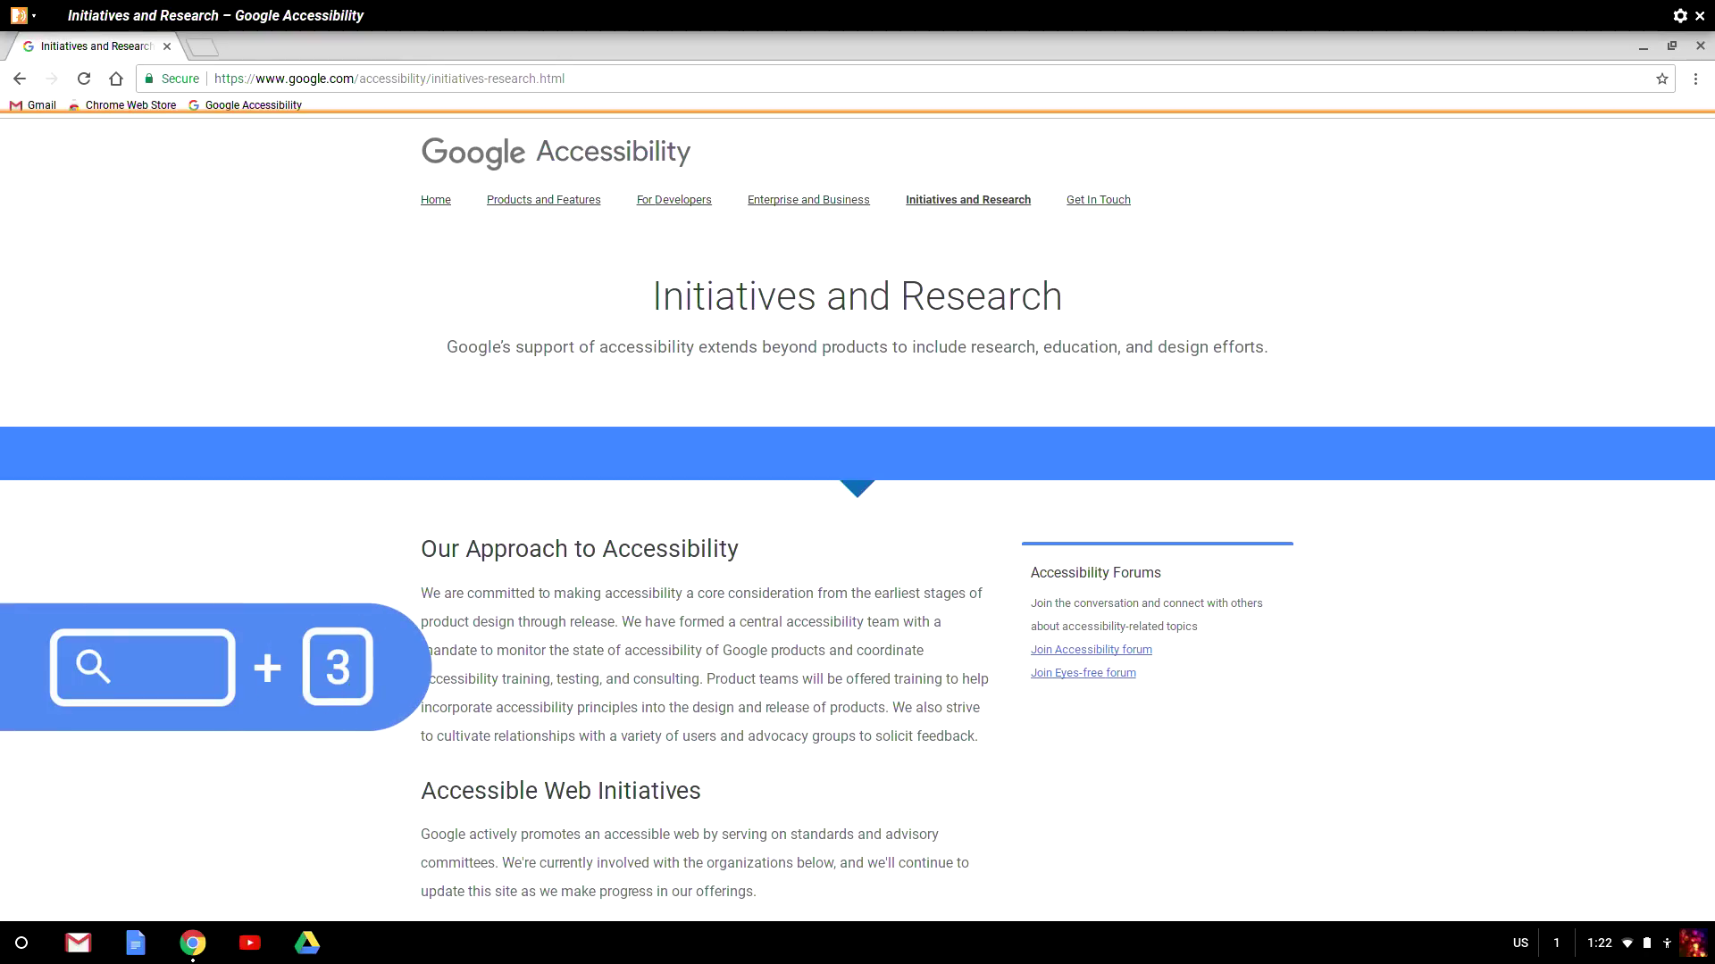
key(super+3)
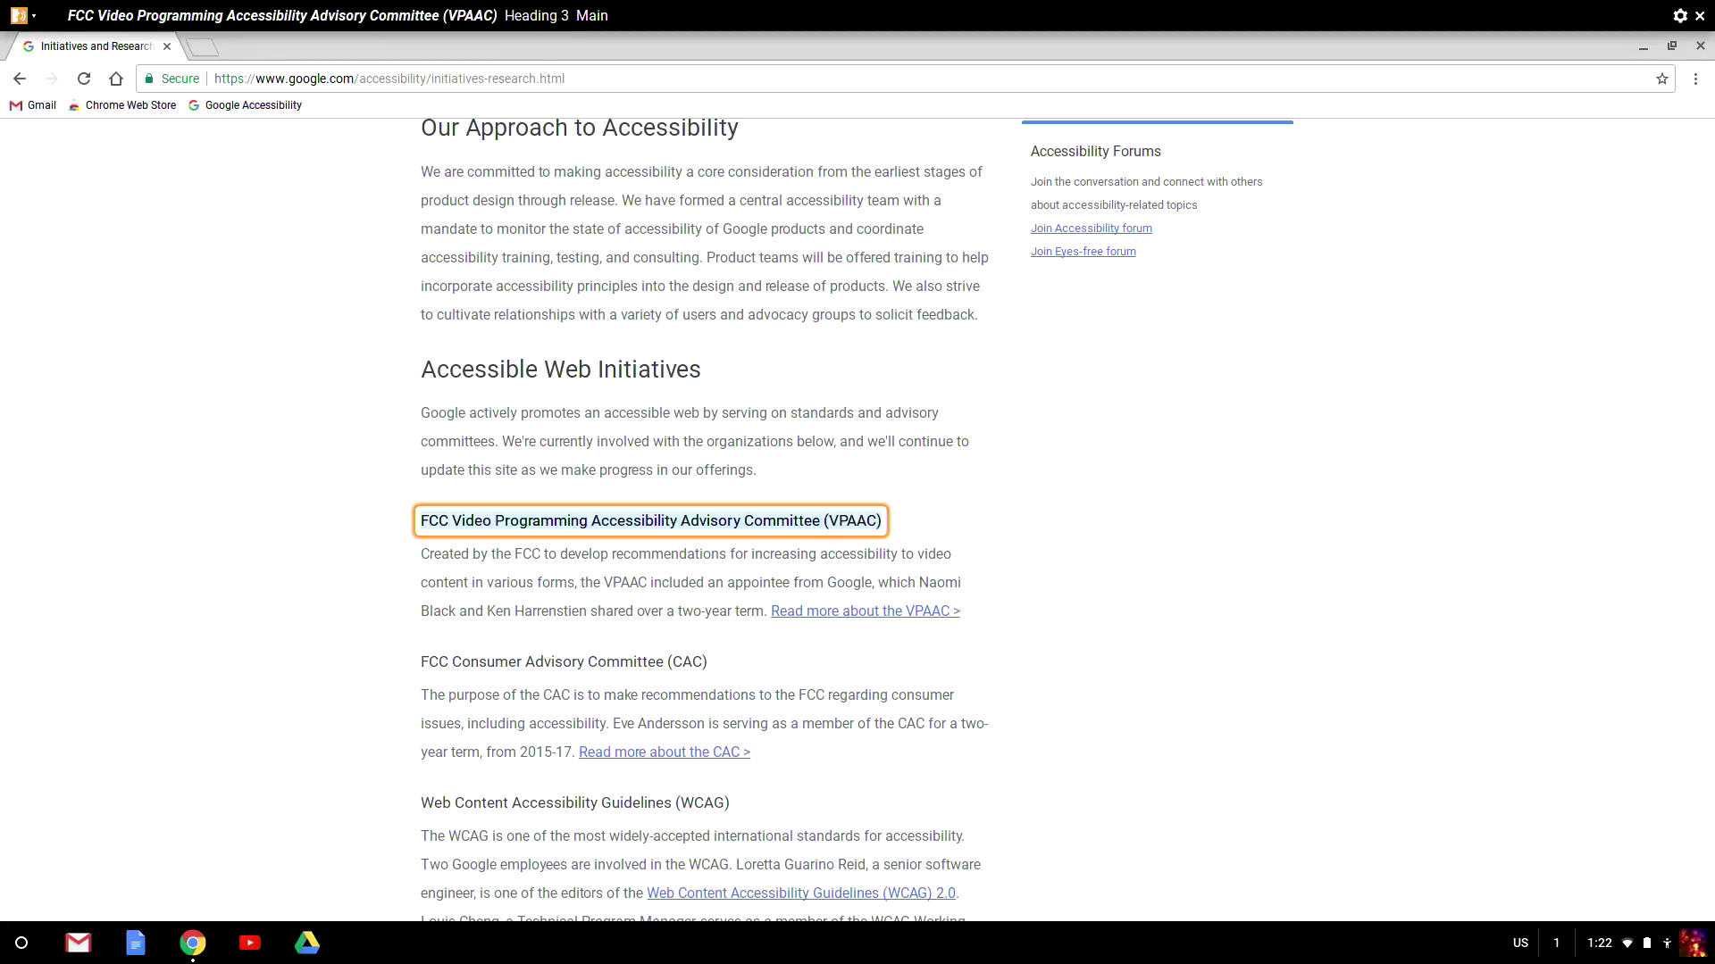
key(super+3)
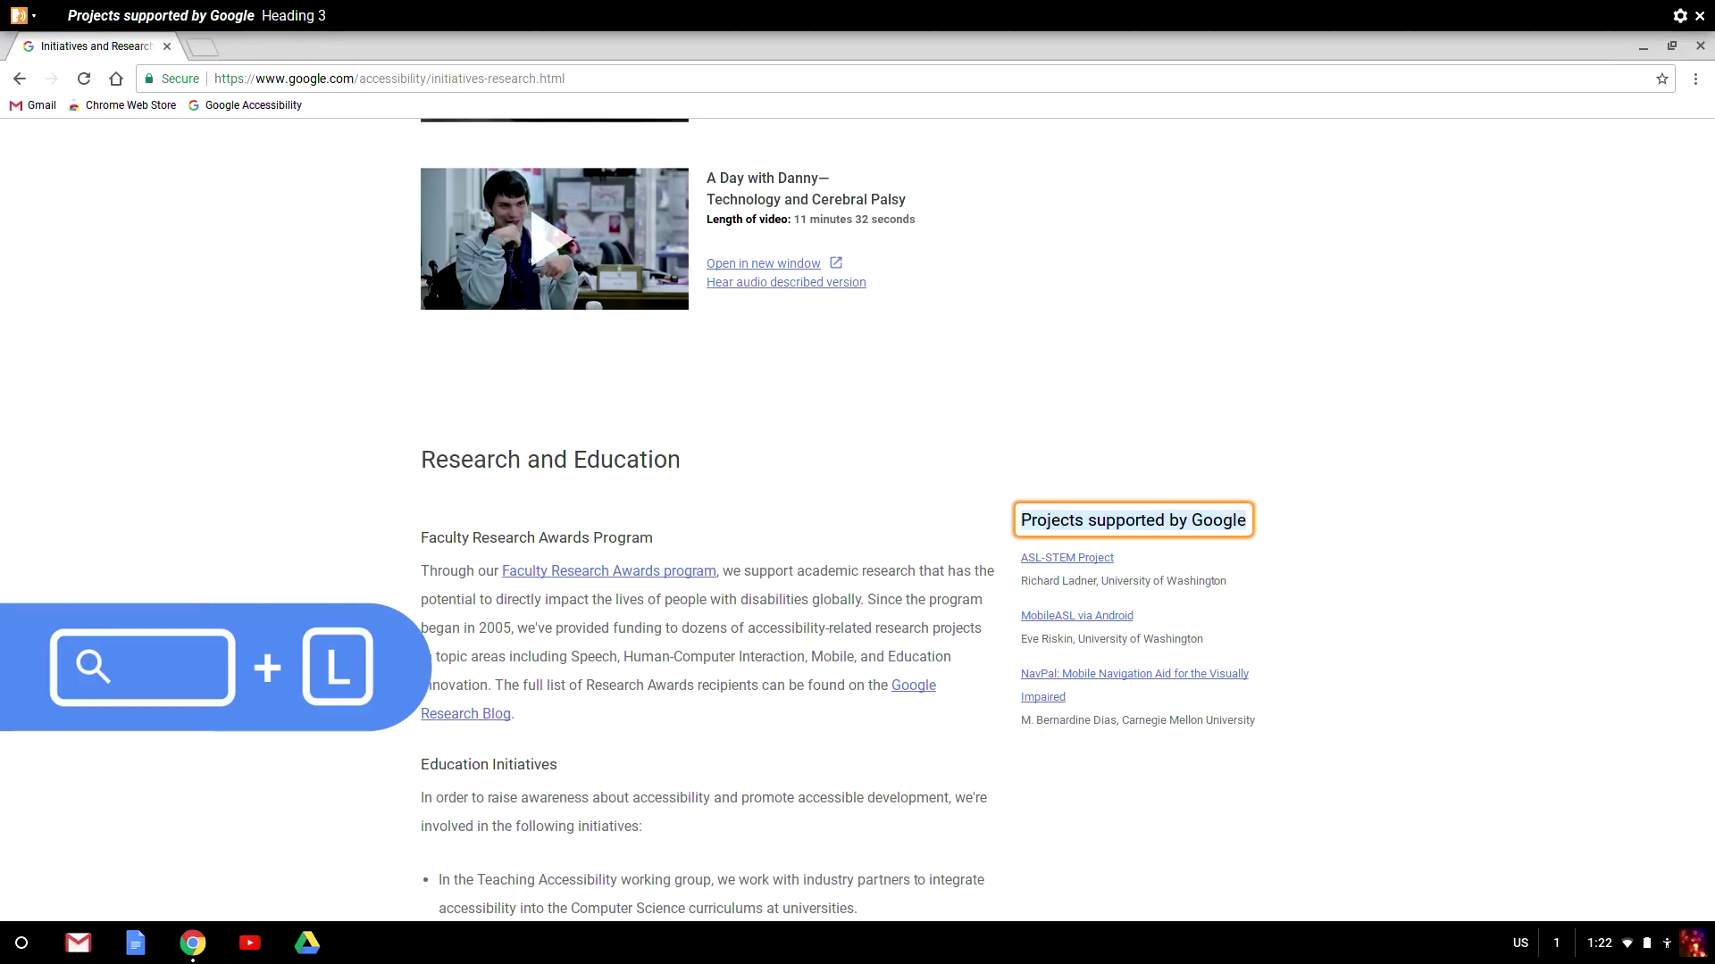
Step through the links under Projects supported by Google as far as NavPal and go back to ASL-STEM Project
key(super+l)
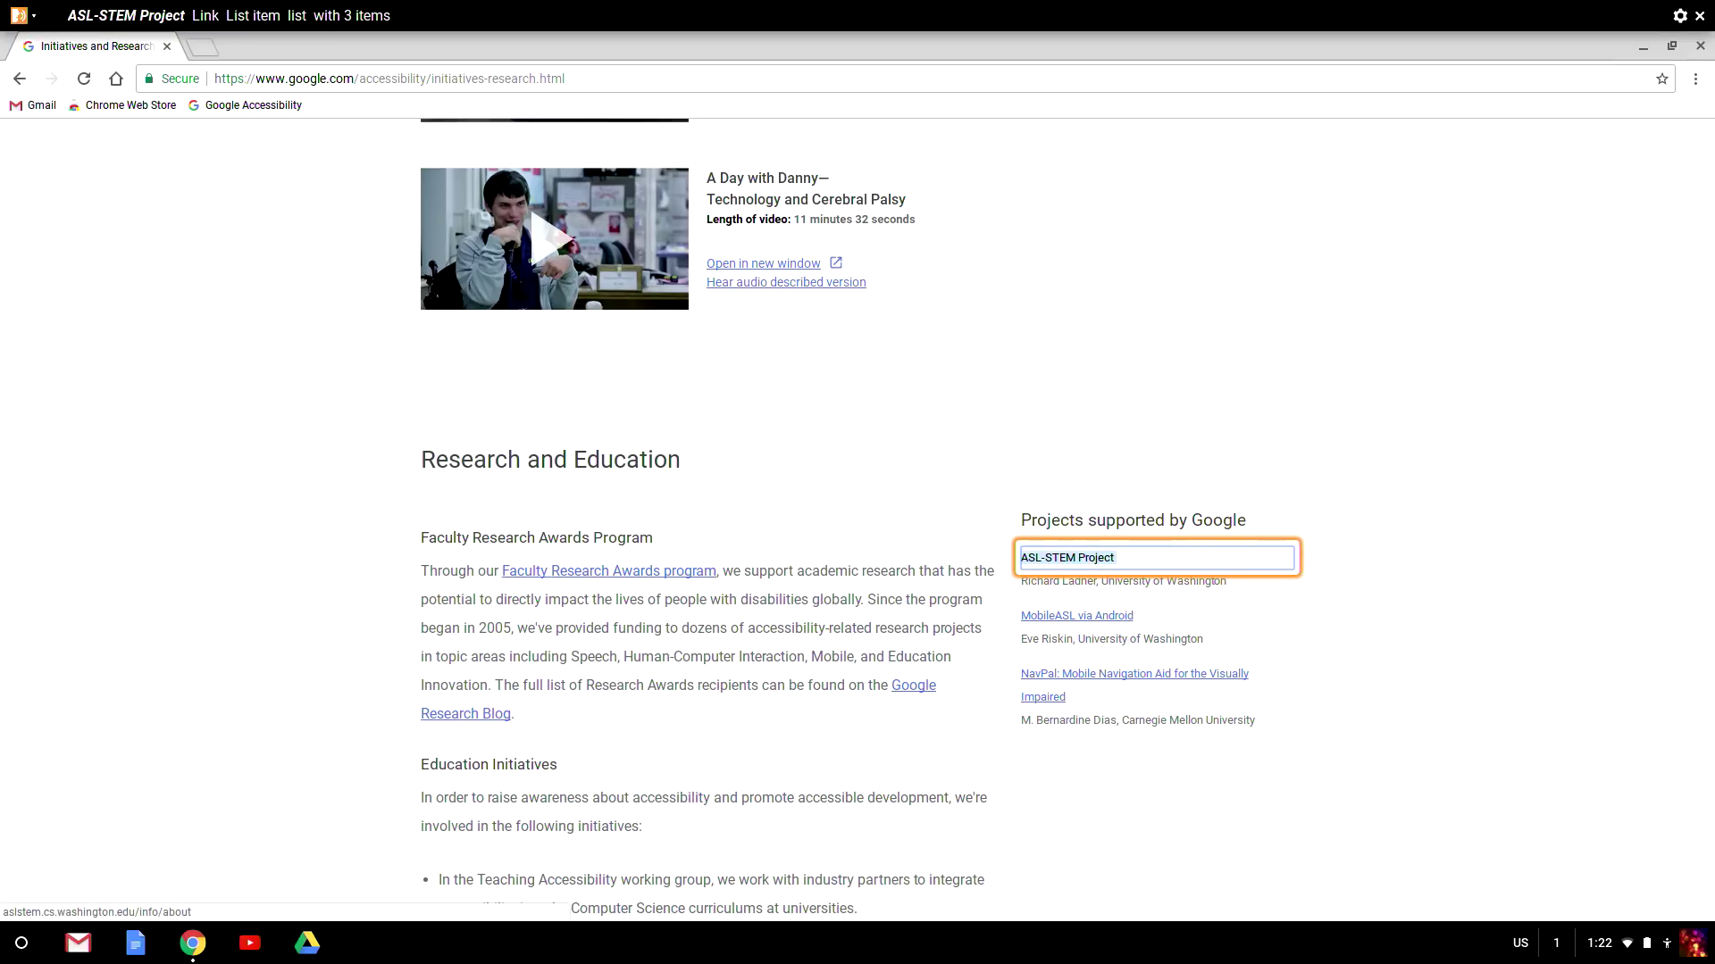
key(super+l)
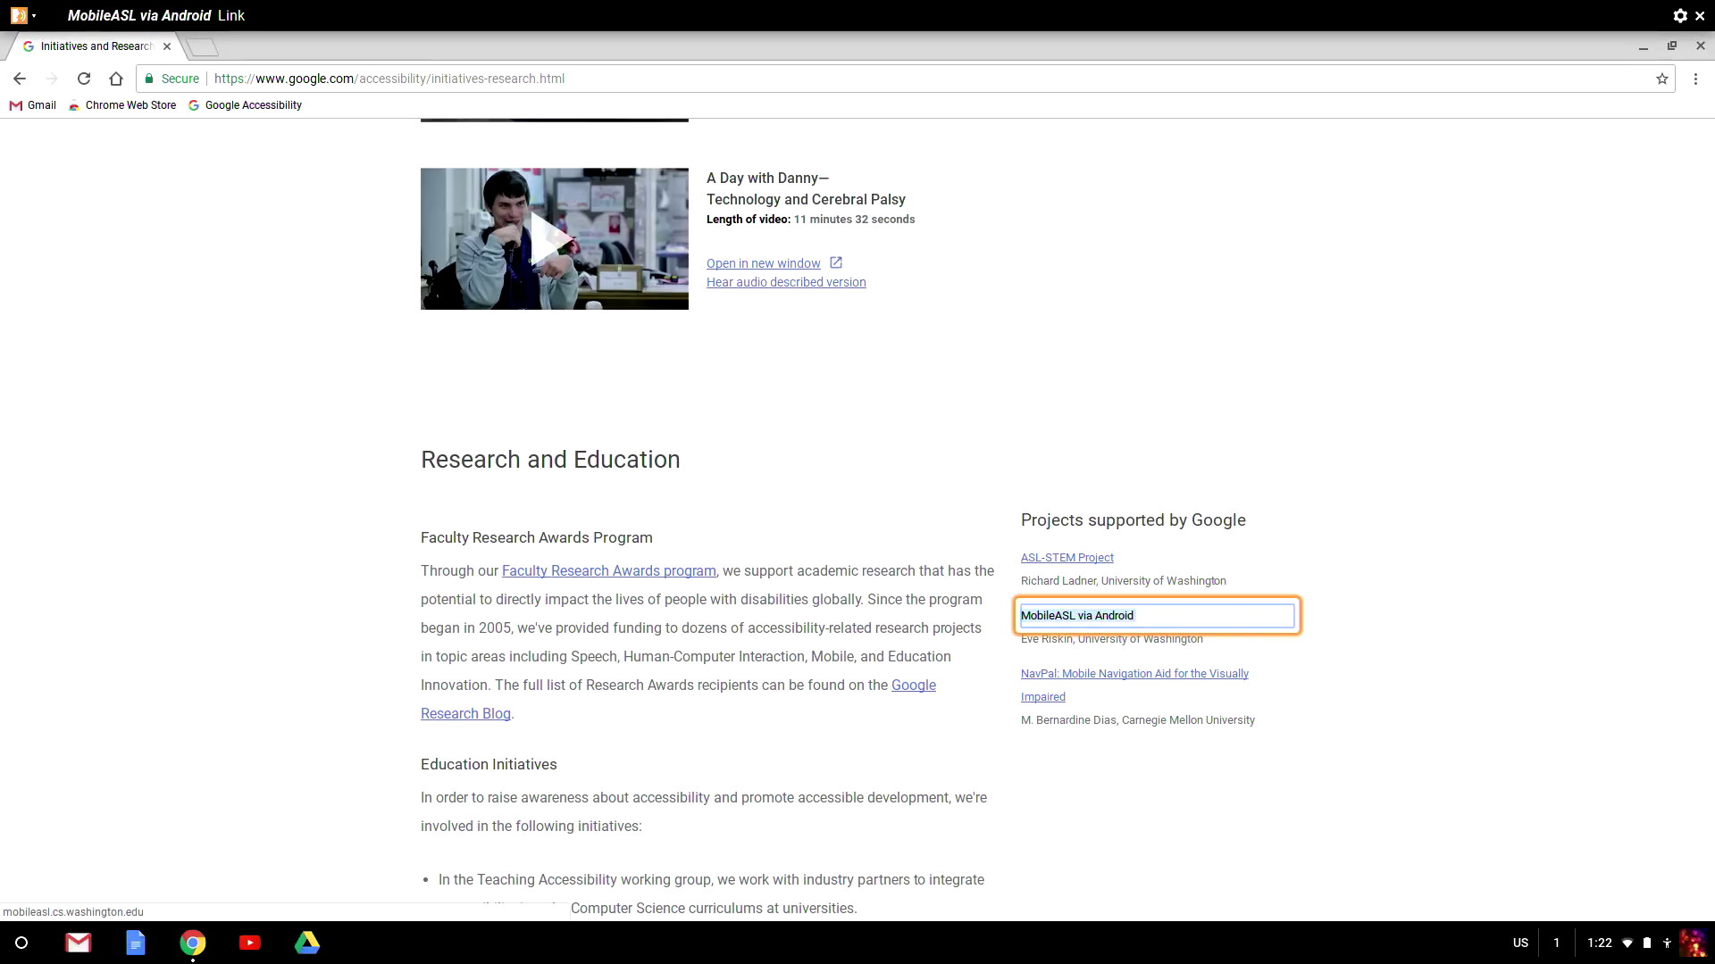
key(super+l)
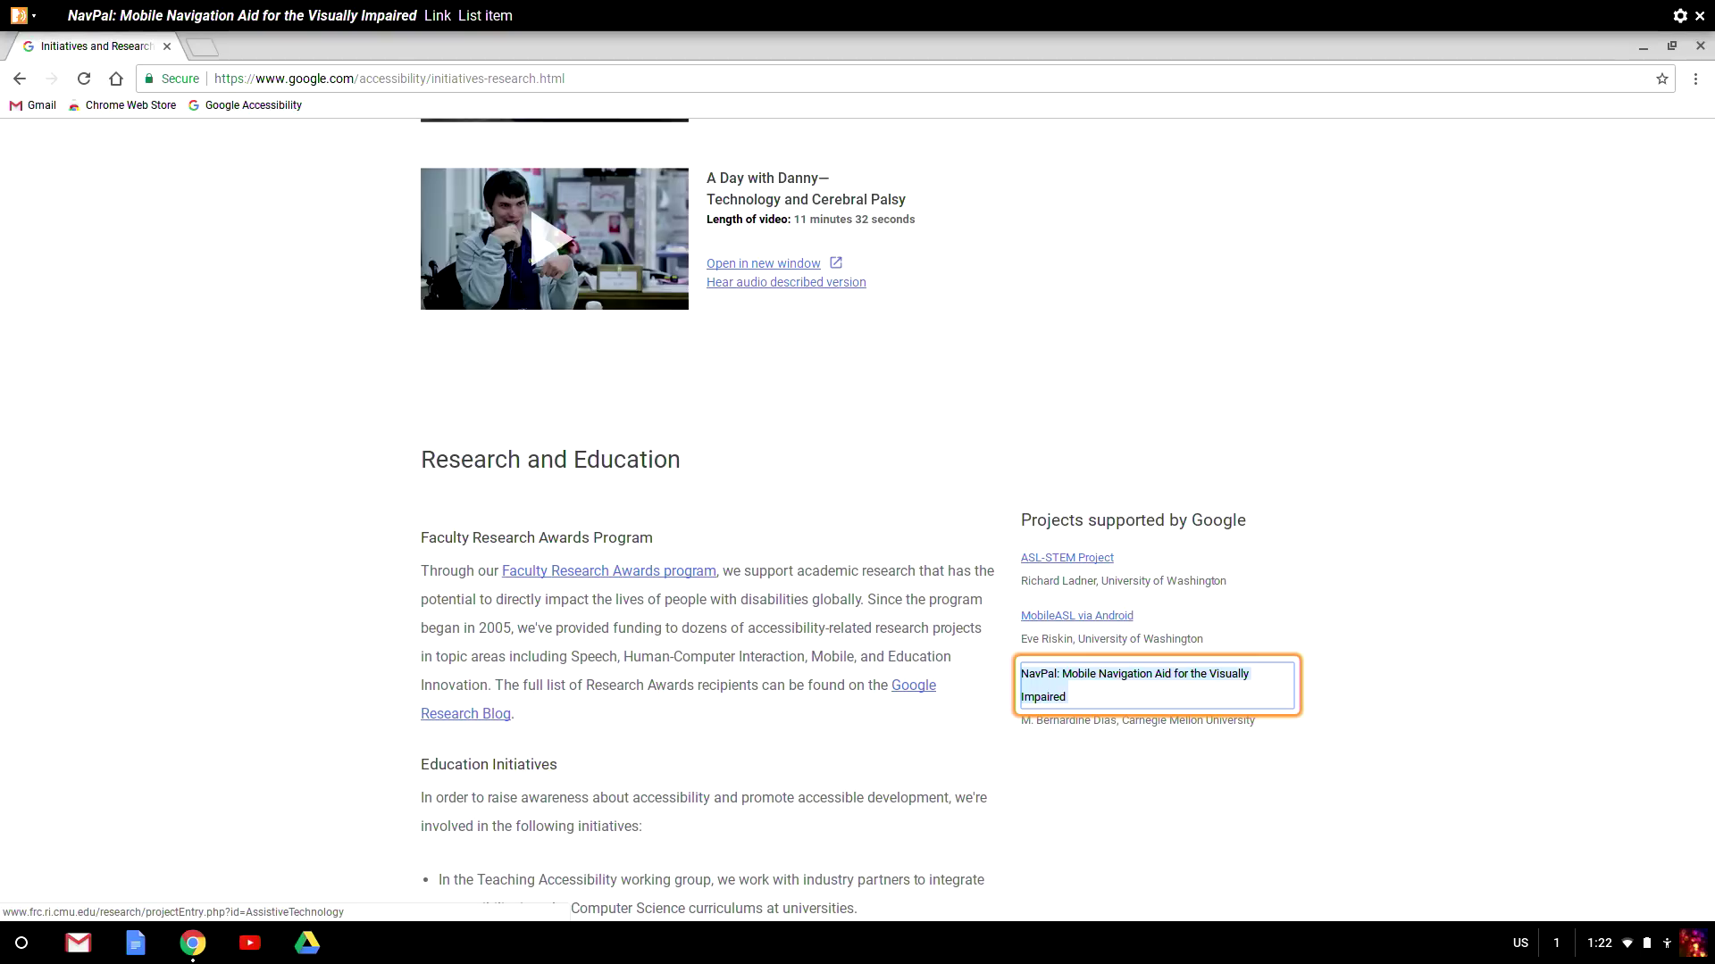
key(super+shift+l)
key(super+shift+l)
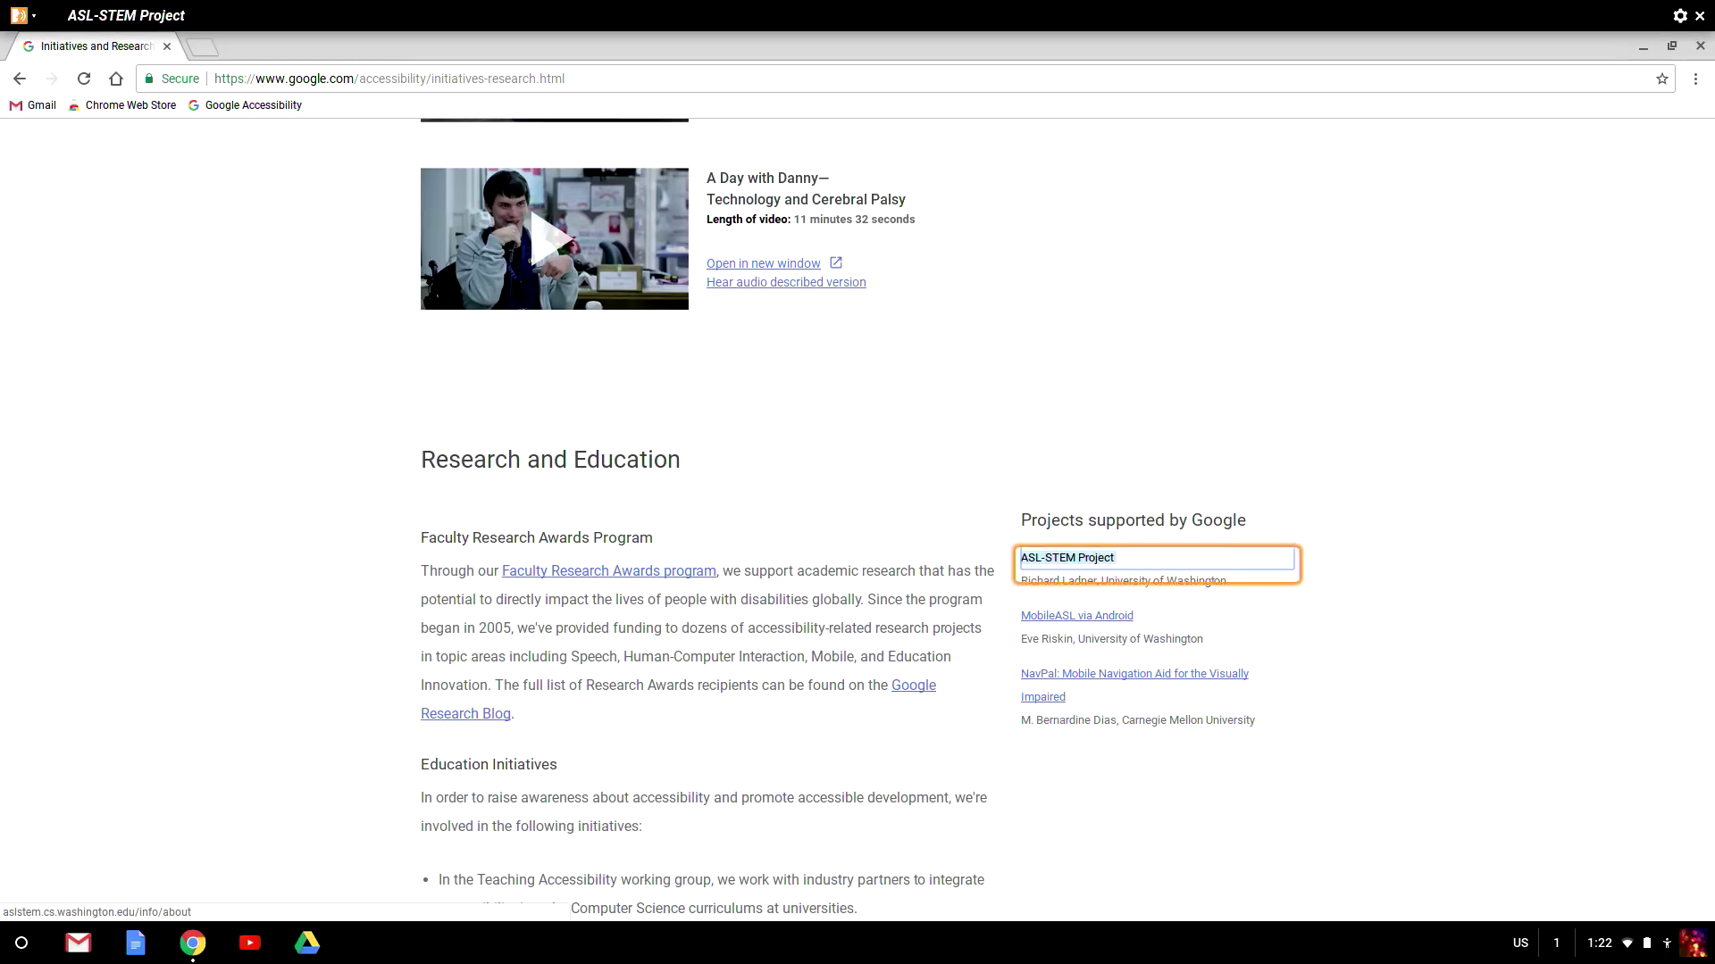
key(super+shift+l)
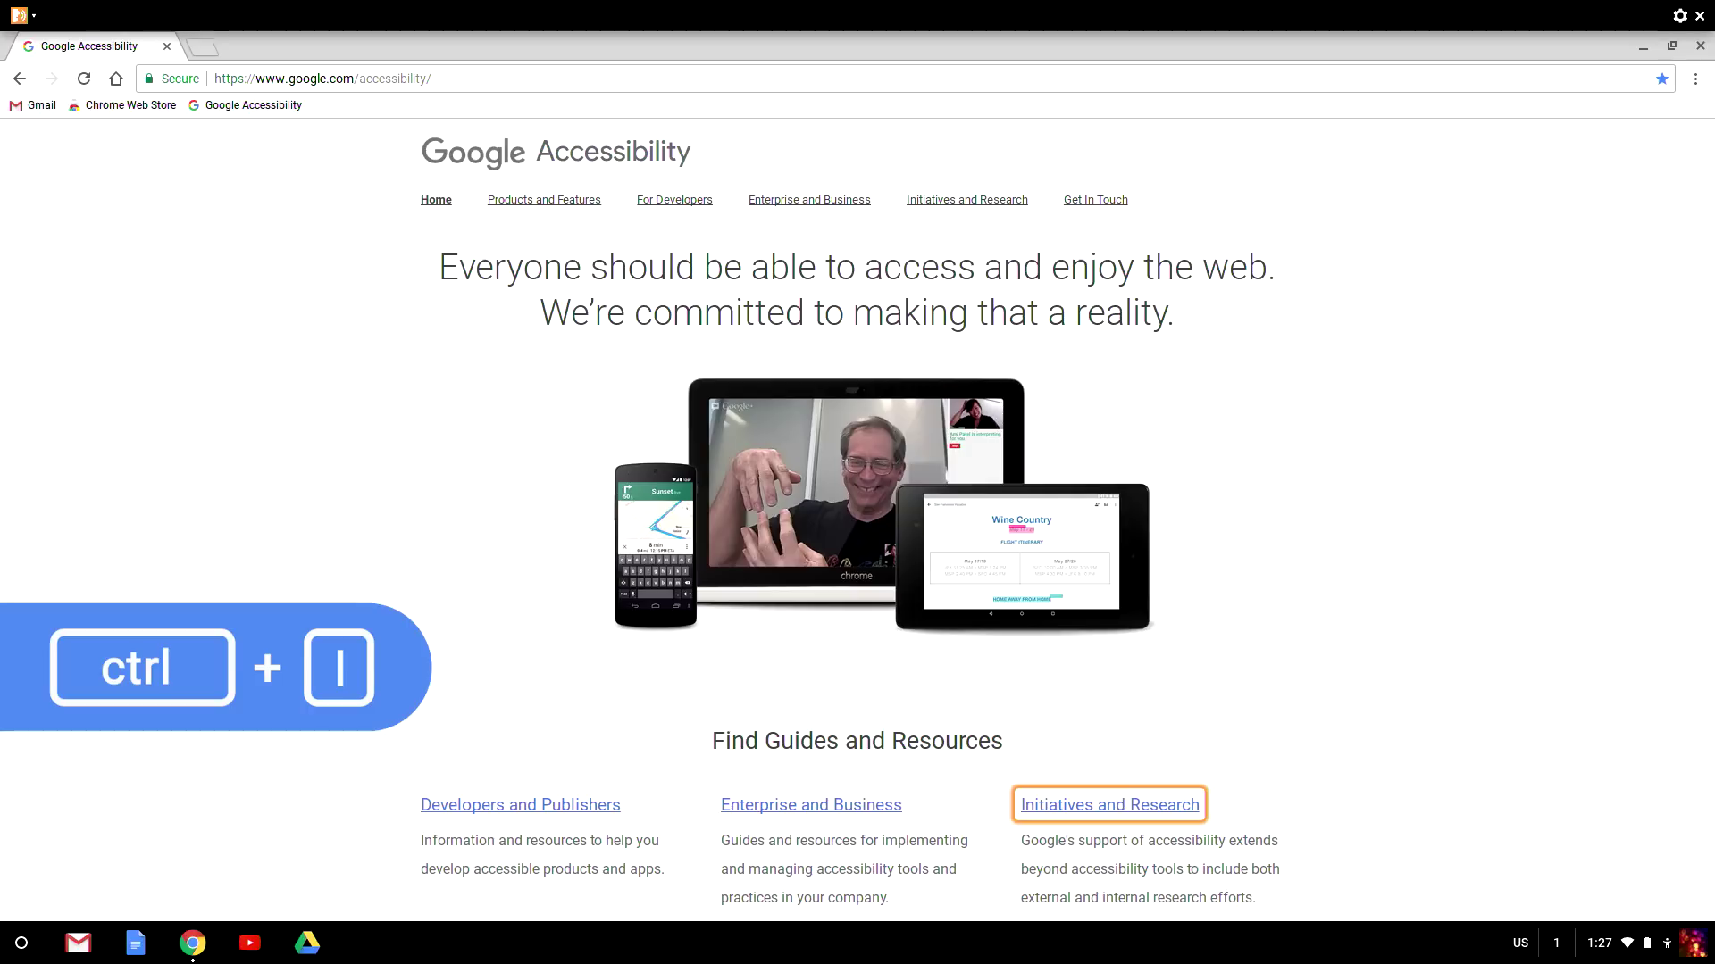
Enter "chrome help" in the browser's address bar and select the whole query
key(ctrl+l)
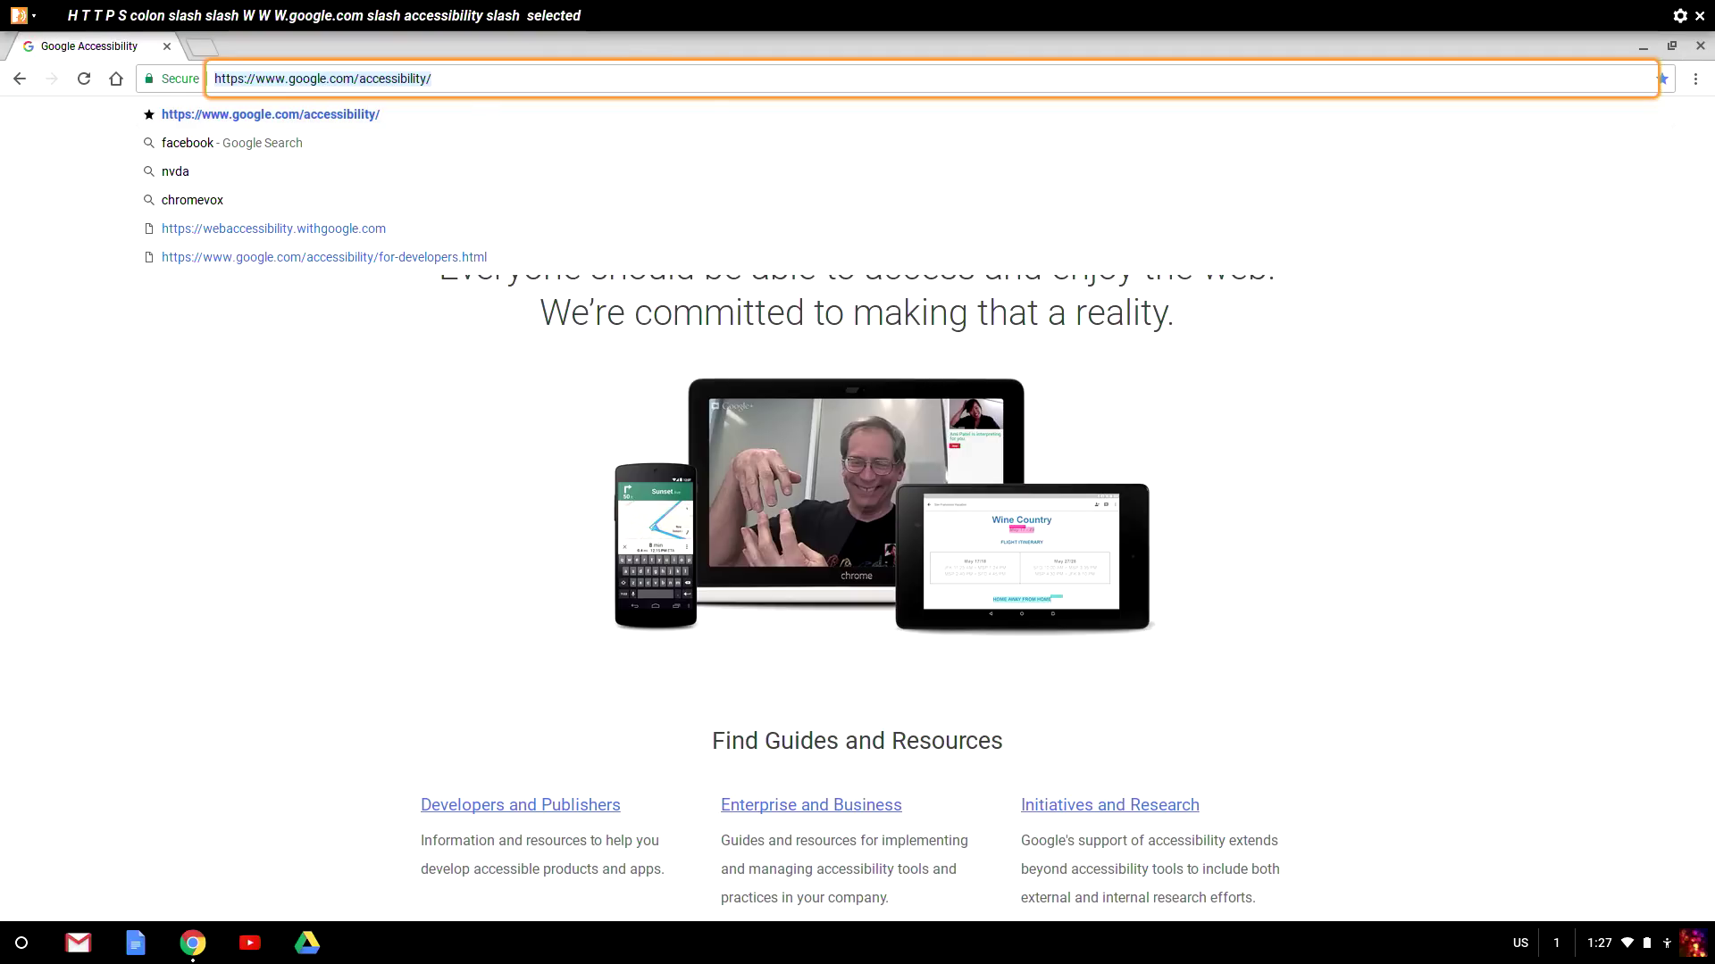
text(ch)
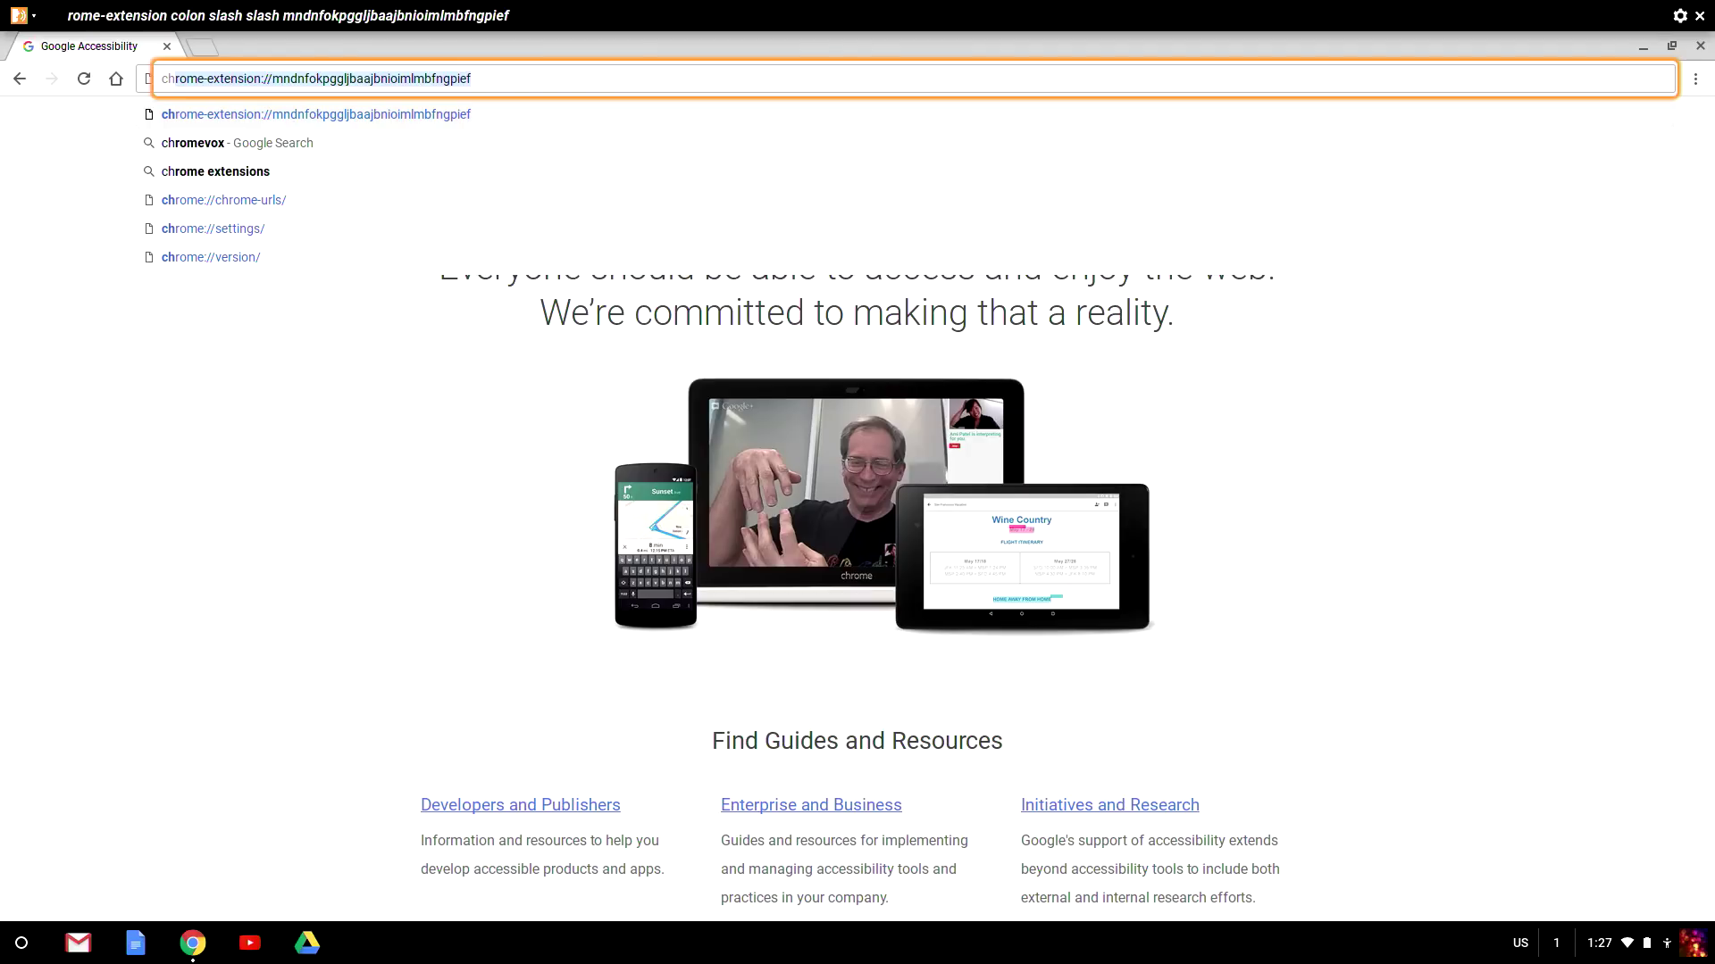
text(rome)
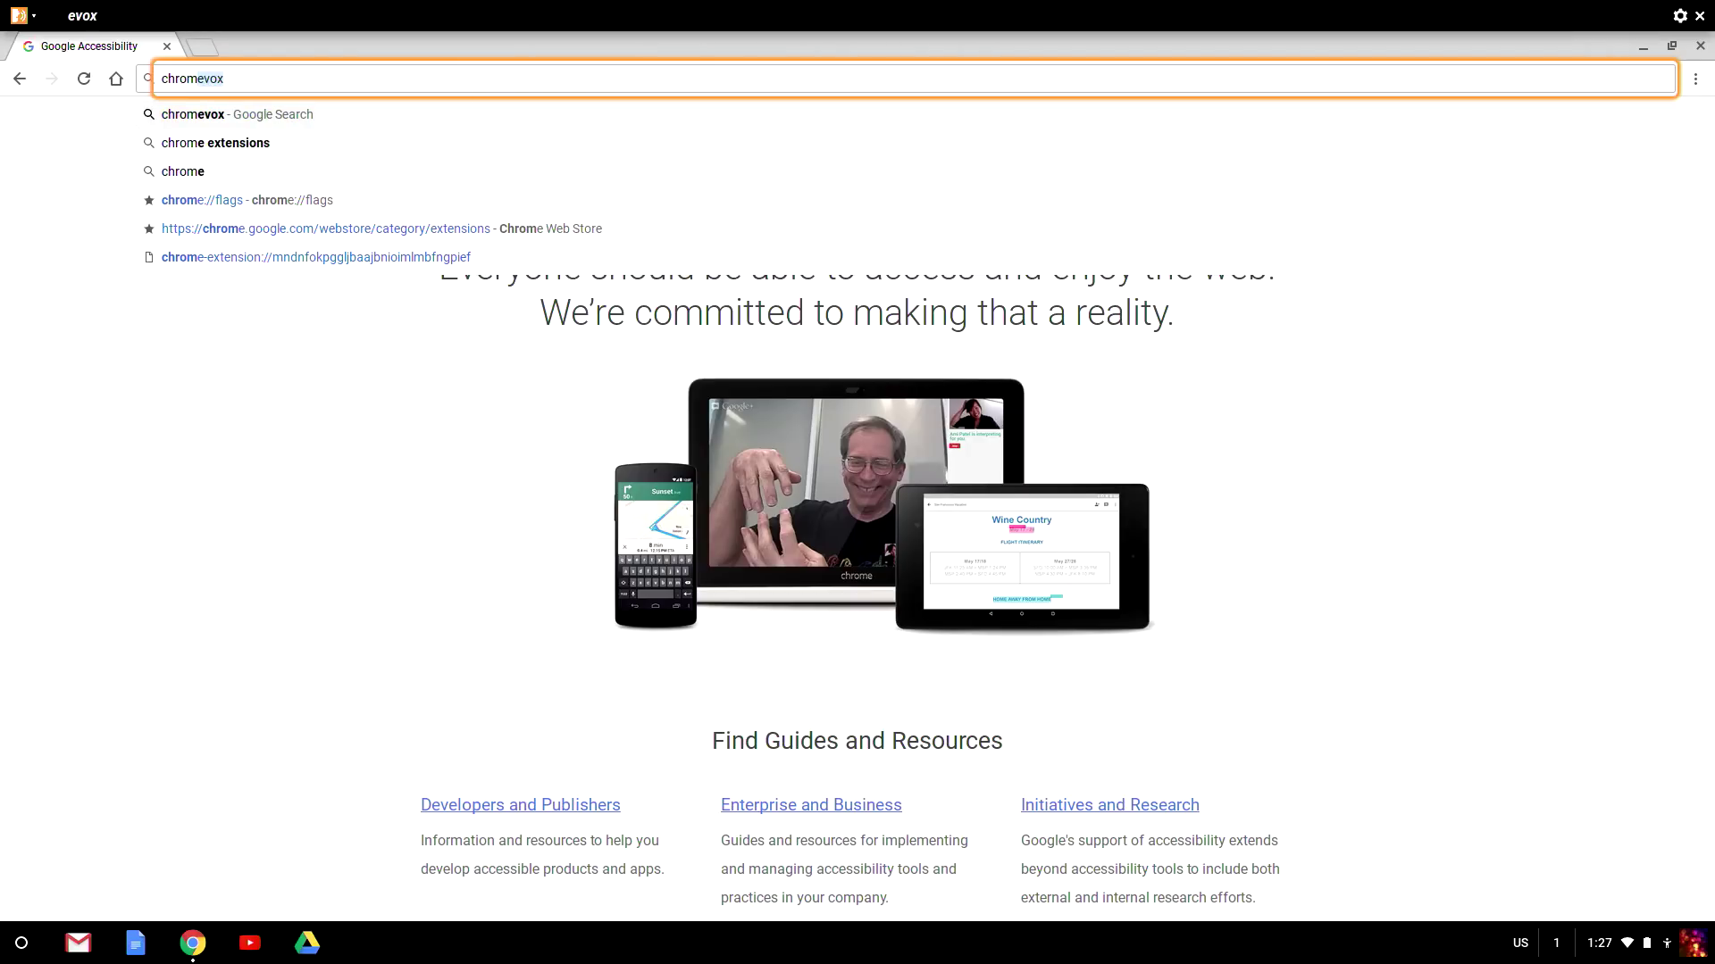
text( help)
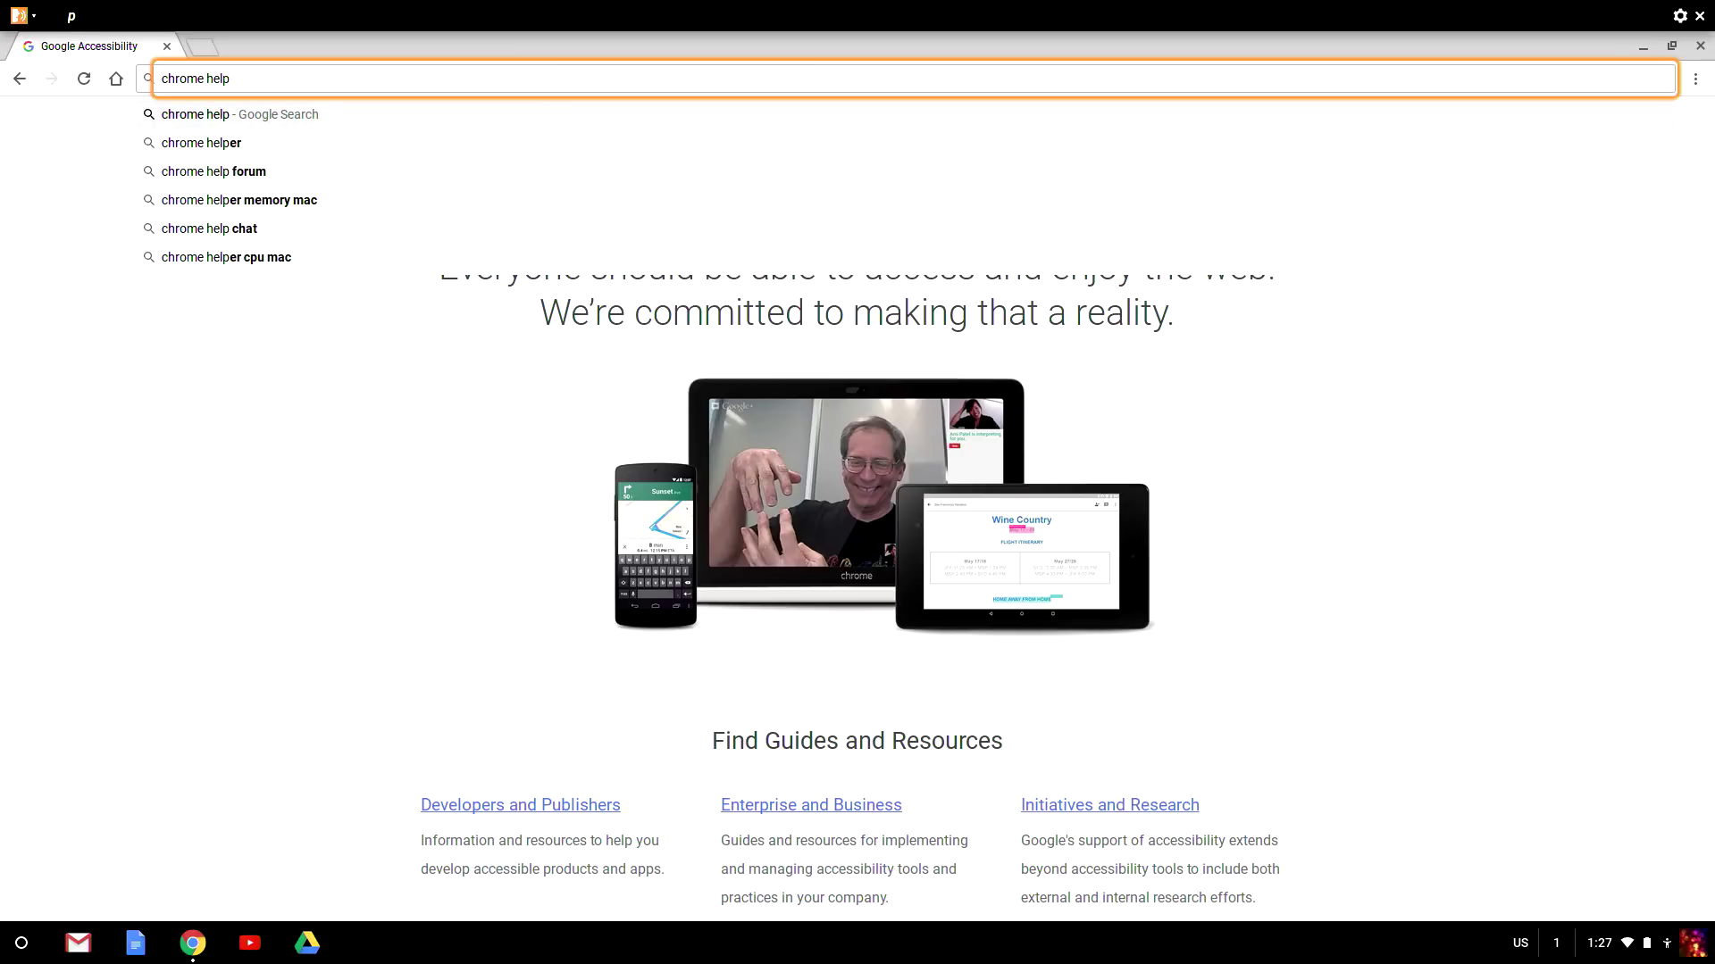
key(ctrl+a)
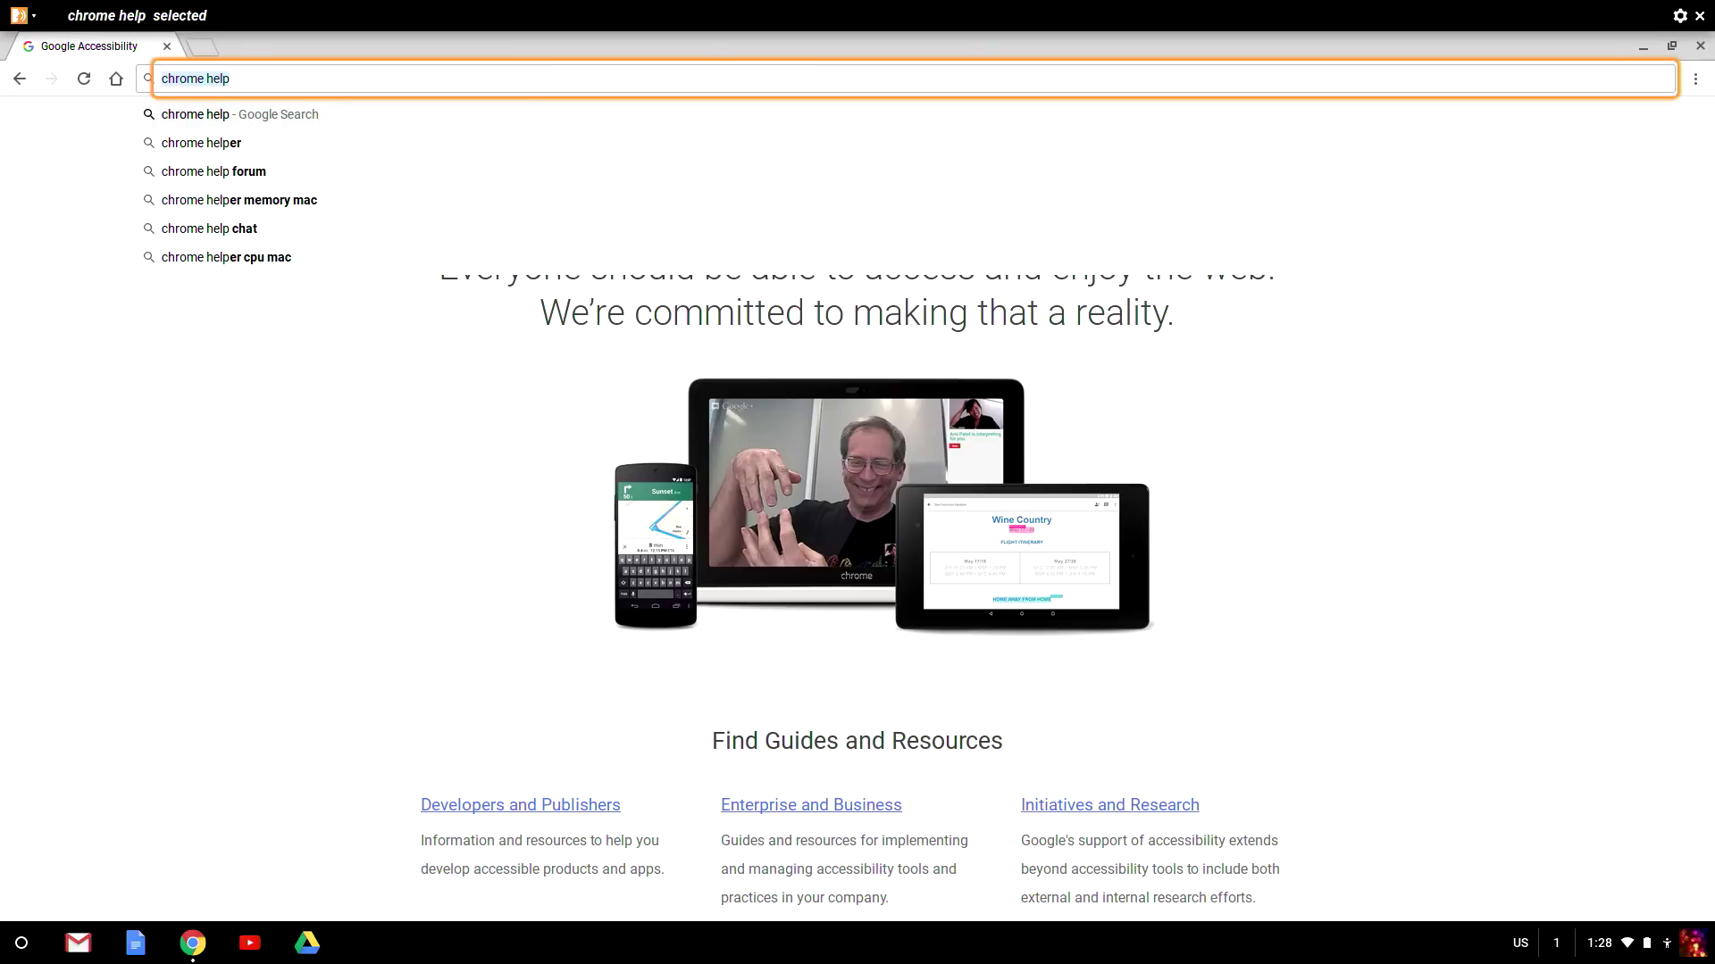
key(Return)
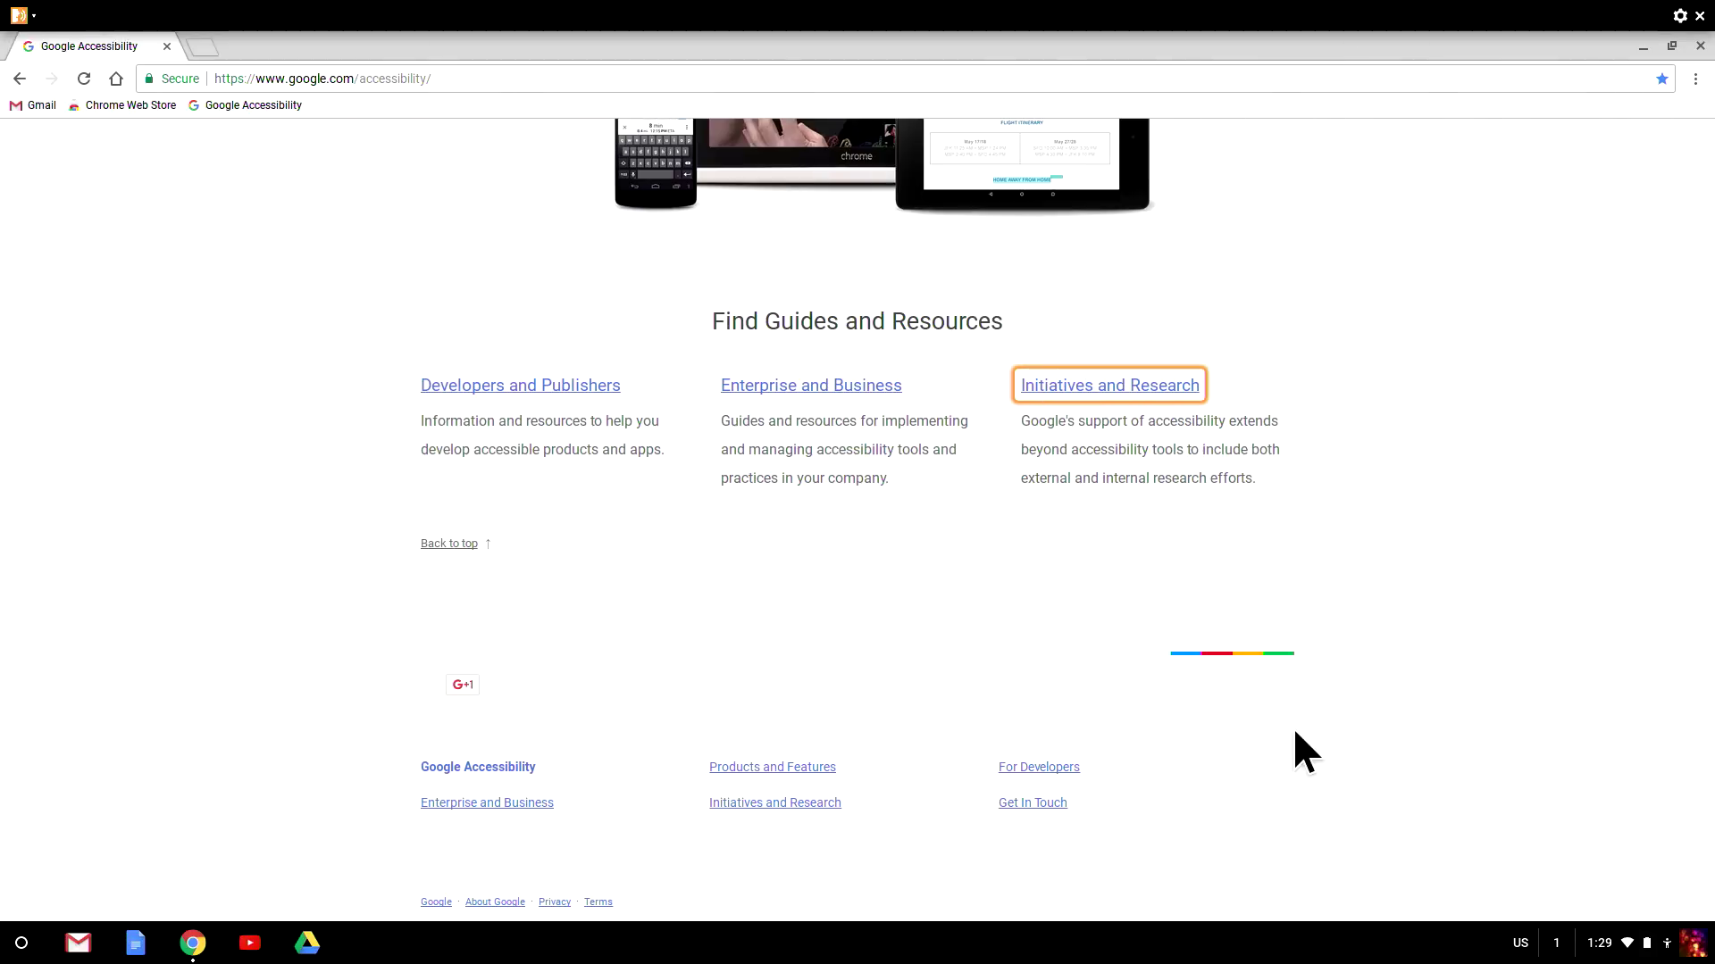
Bring up the ChromeVox menus on the Google Accessibility home page and examine the first Jump commands
scroll(1296, 732, up, 5)
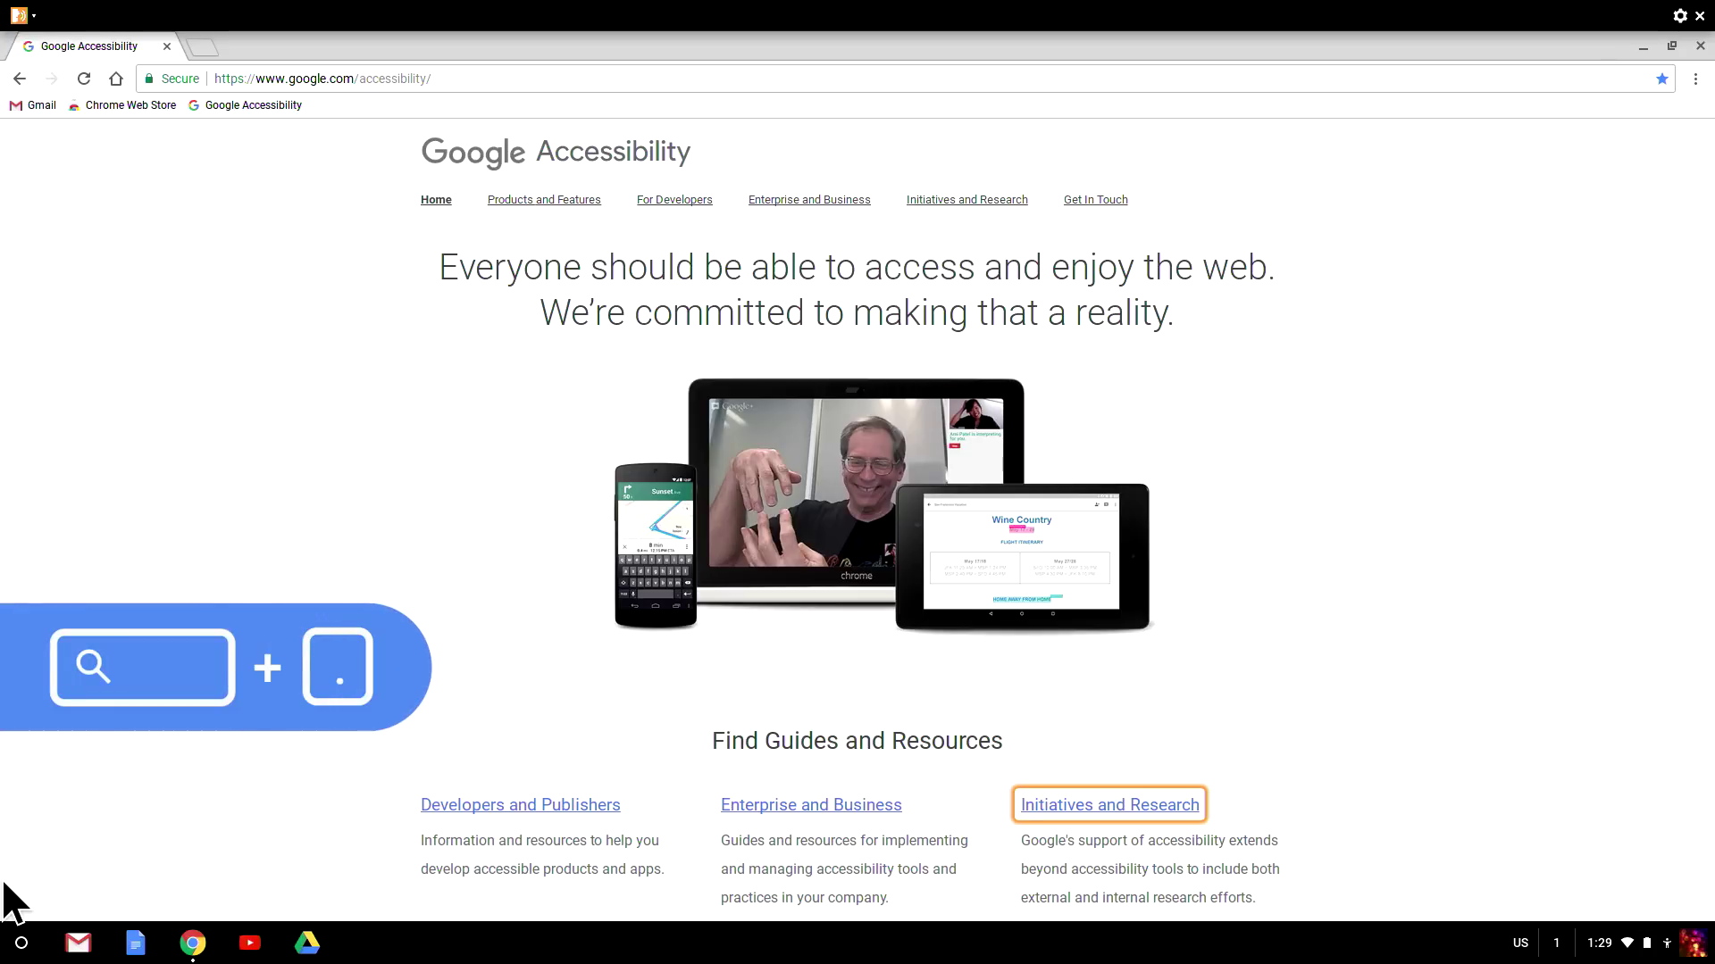
key(super+period)
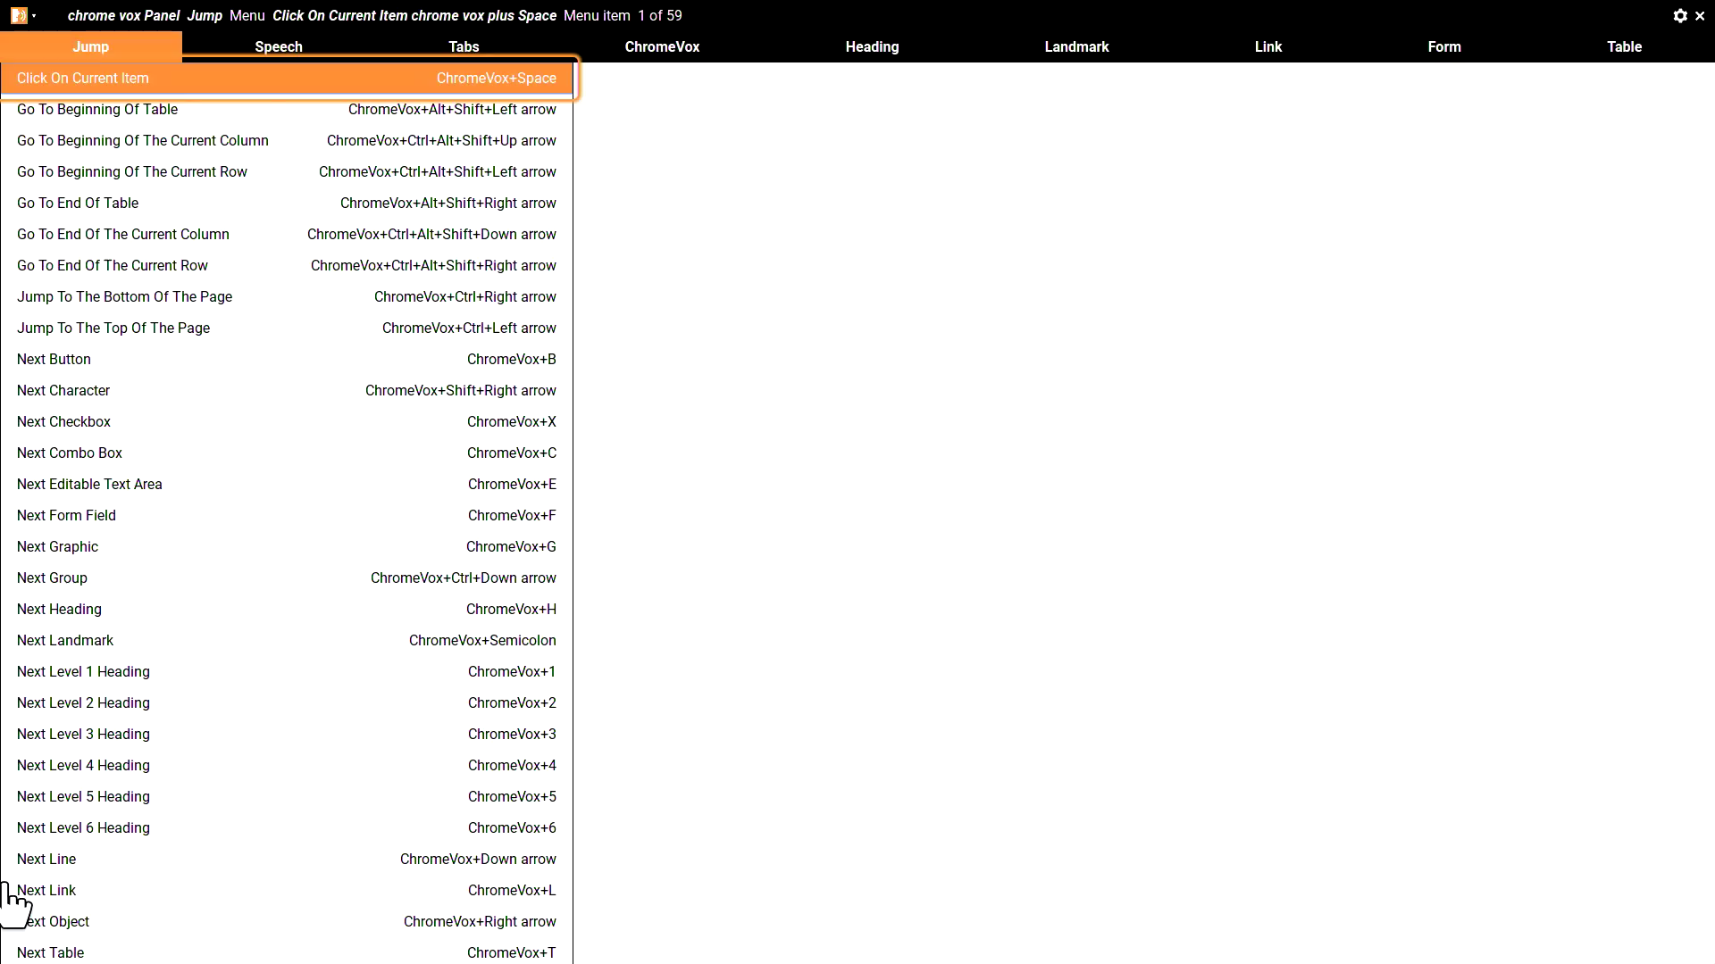
key(Down)
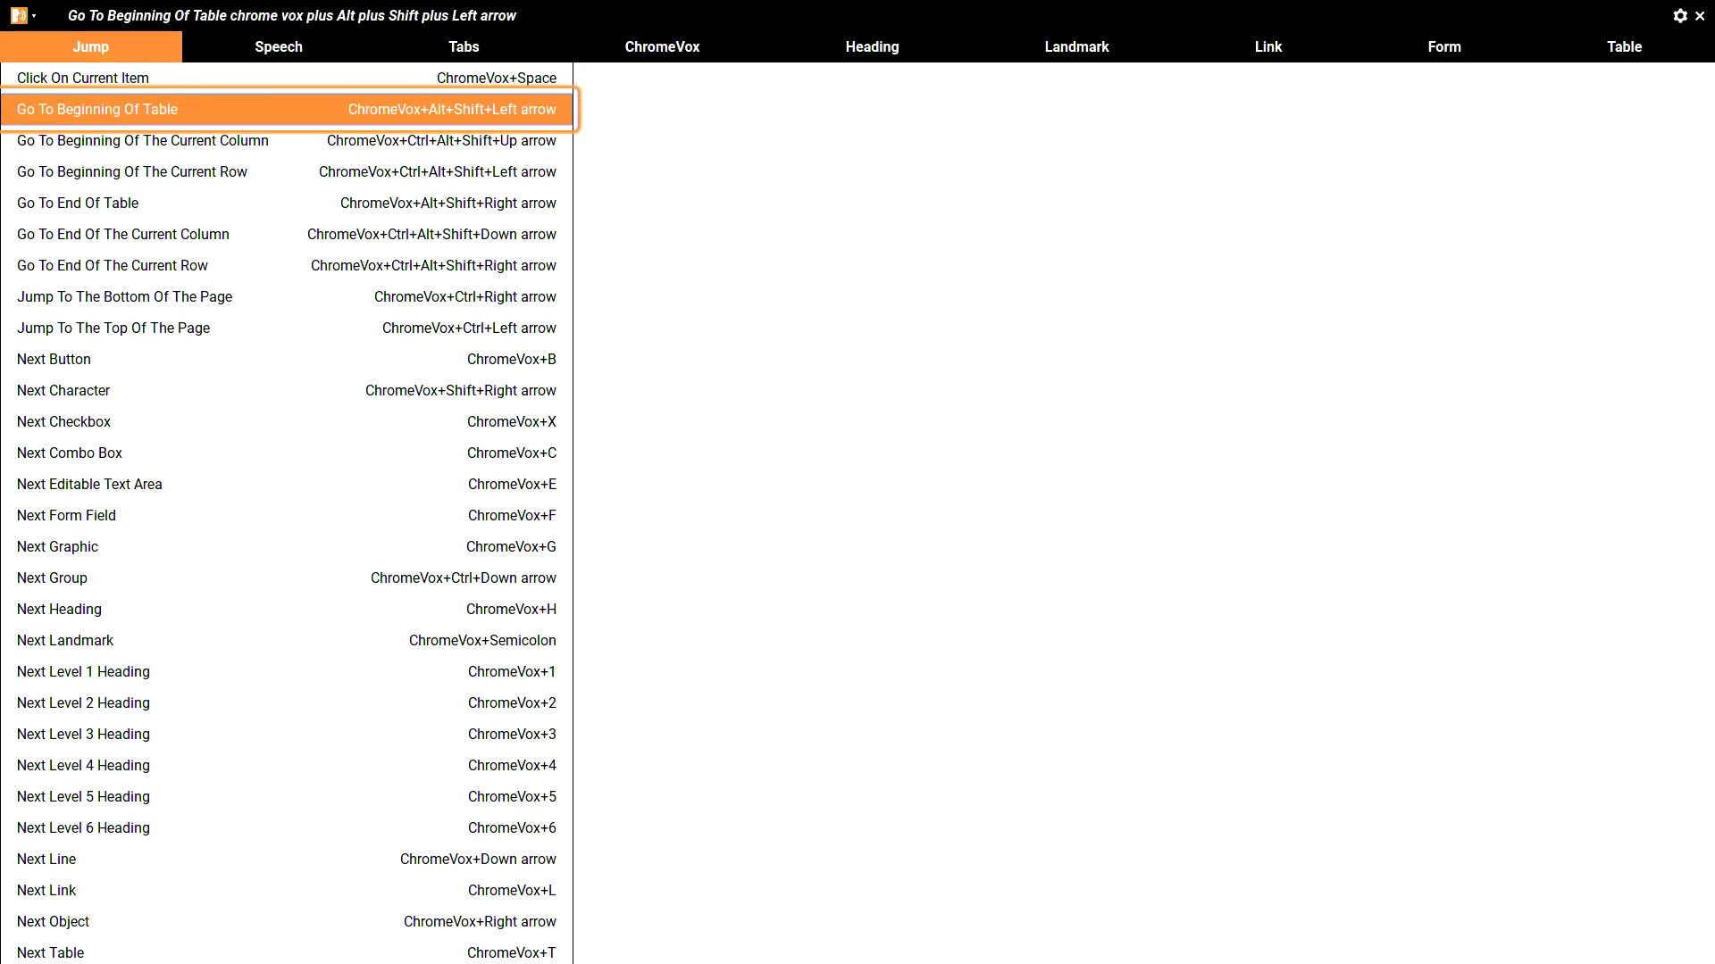
key(Down)
key(Up)
key(Up)
Review the ChromeVox speech commands, open tabs and ChromeVox commands, plus the page's headings and landmarks
key(Right)
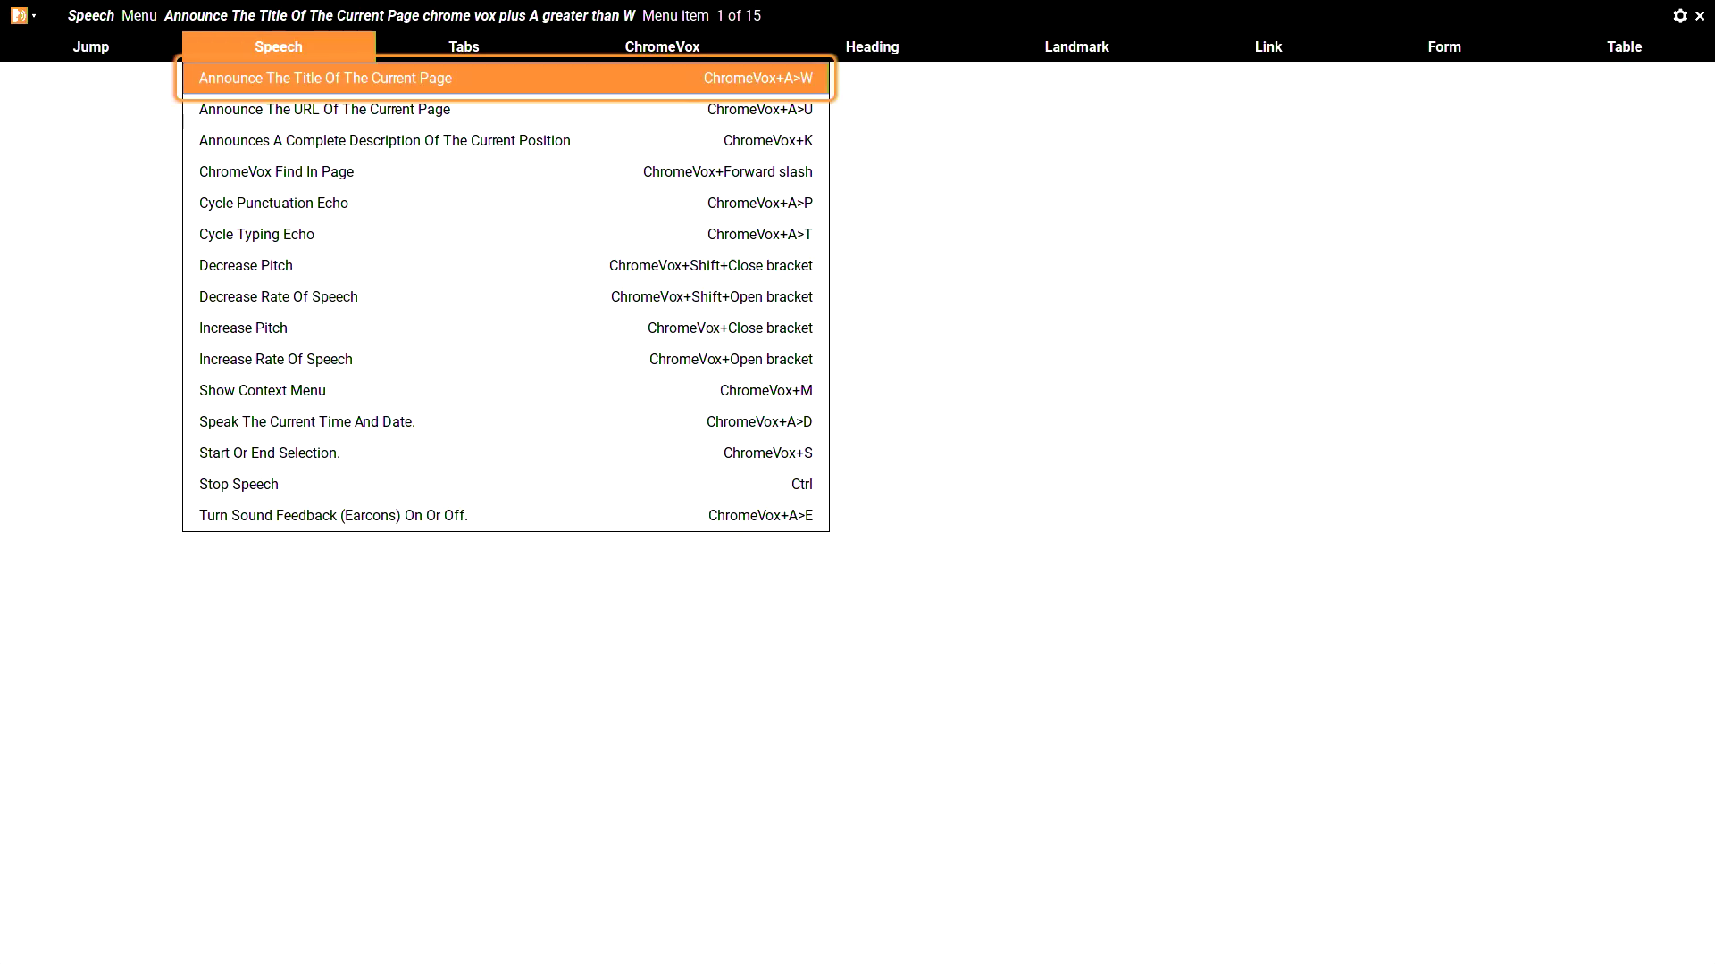
key(Right)
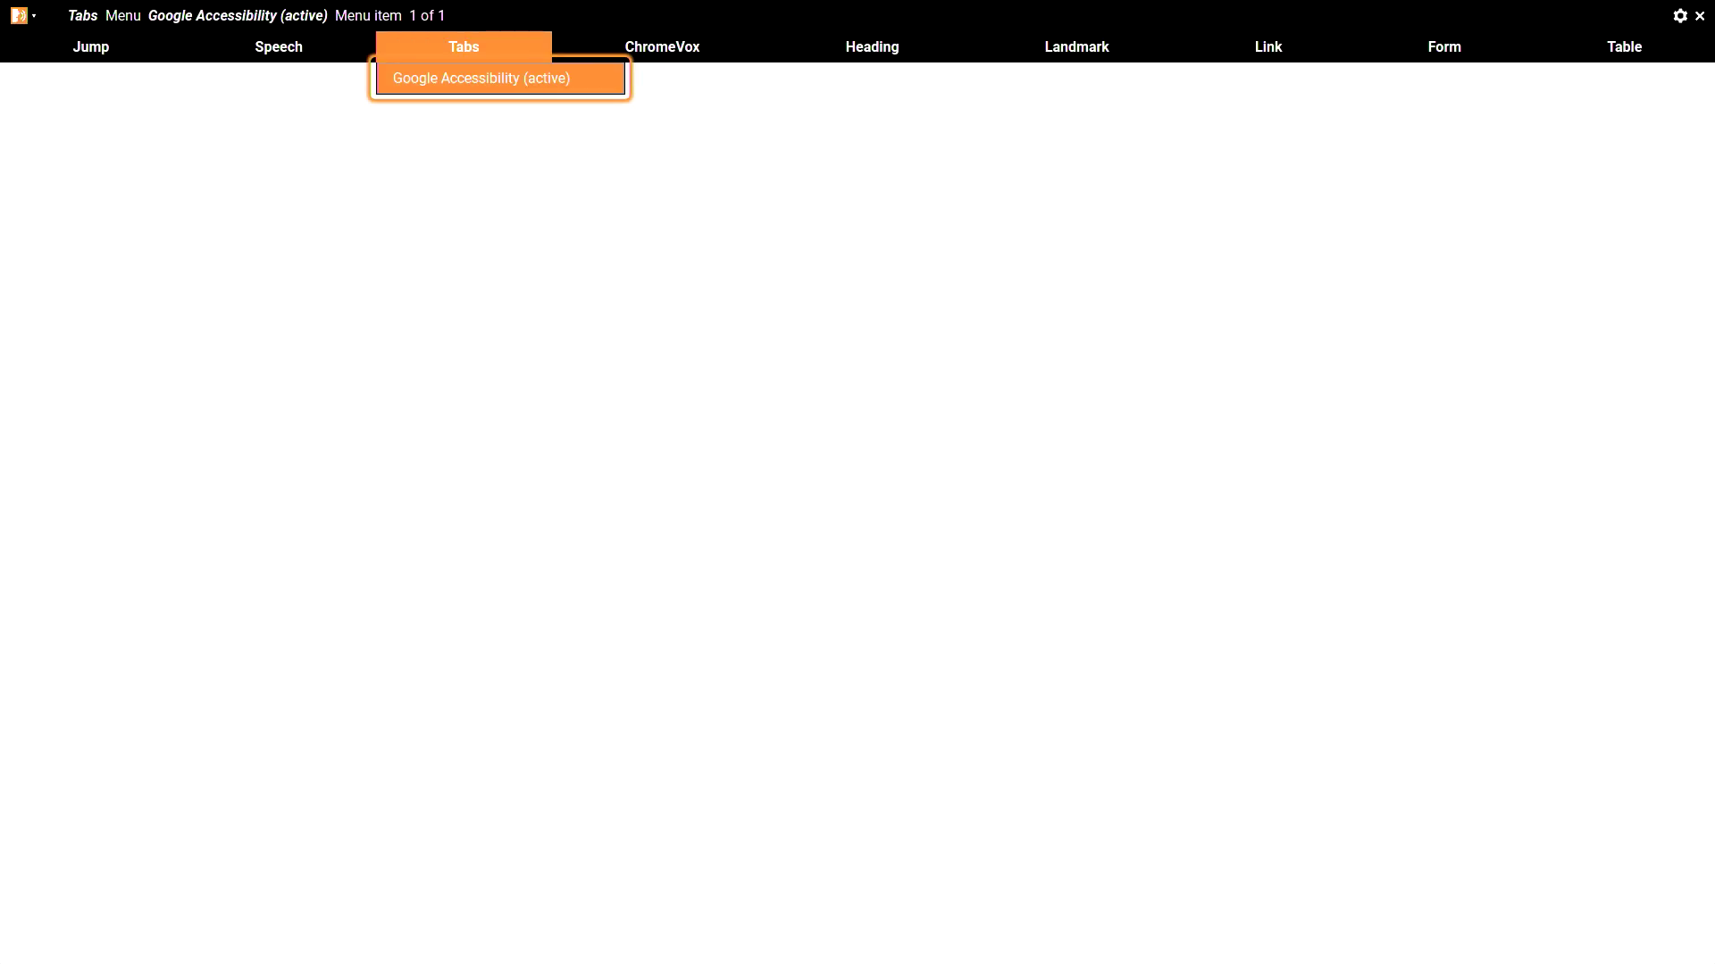
key(Right)
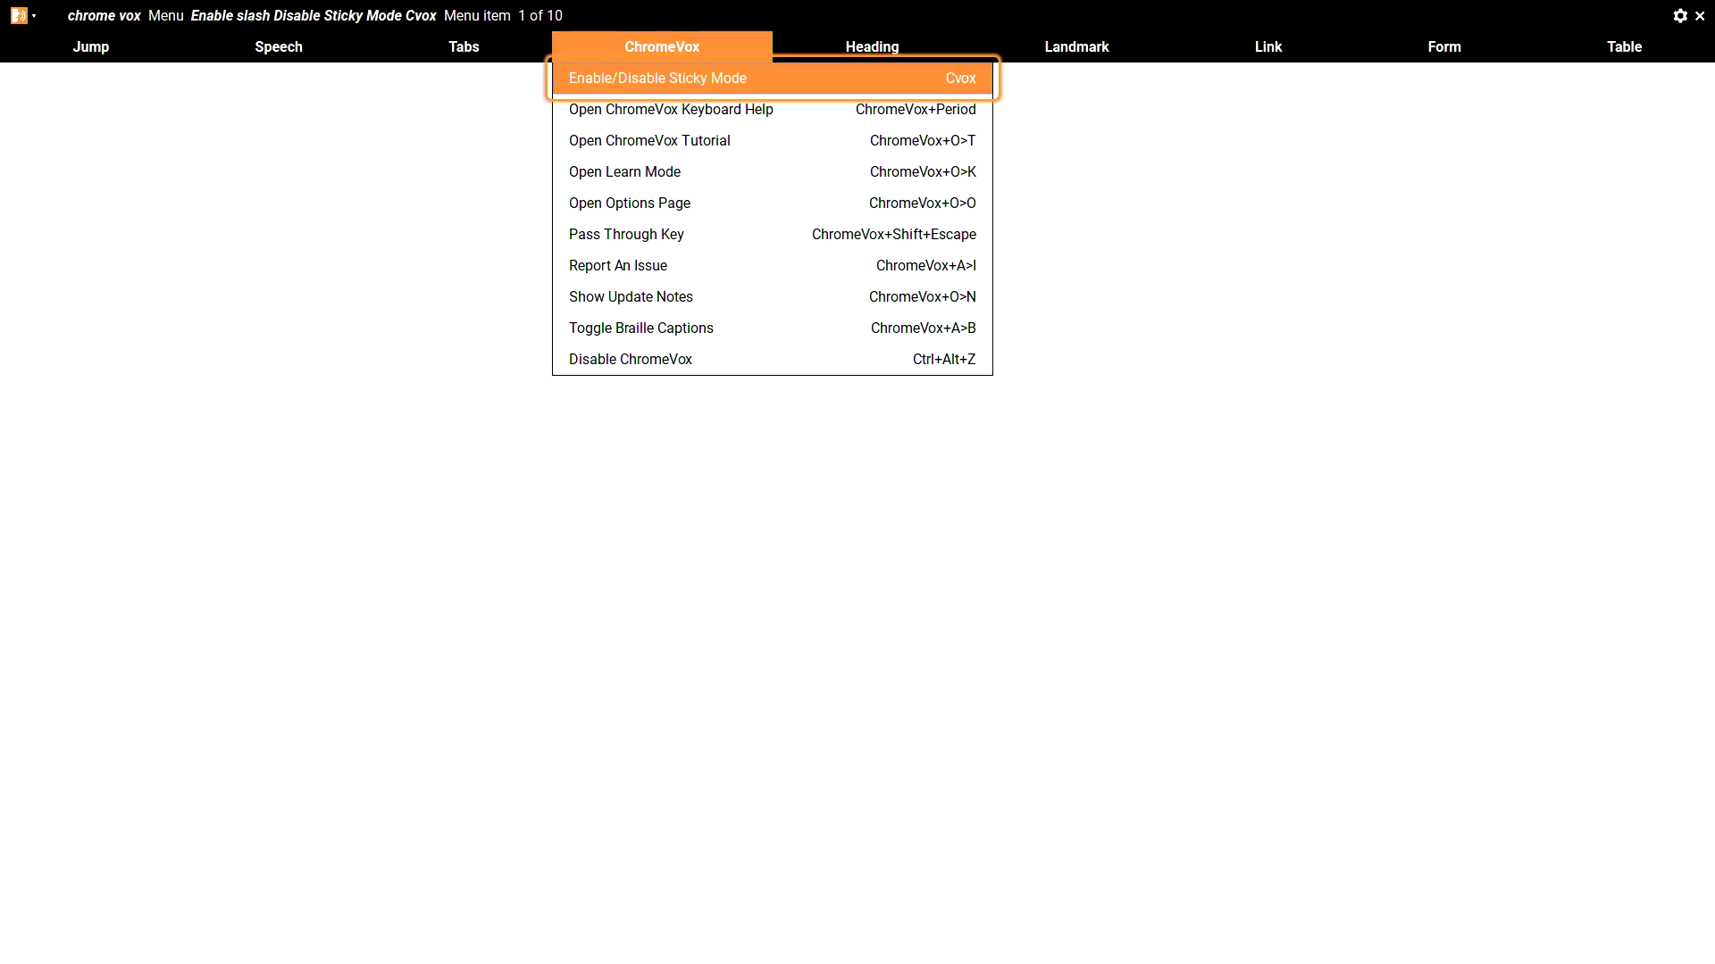
key(Right)
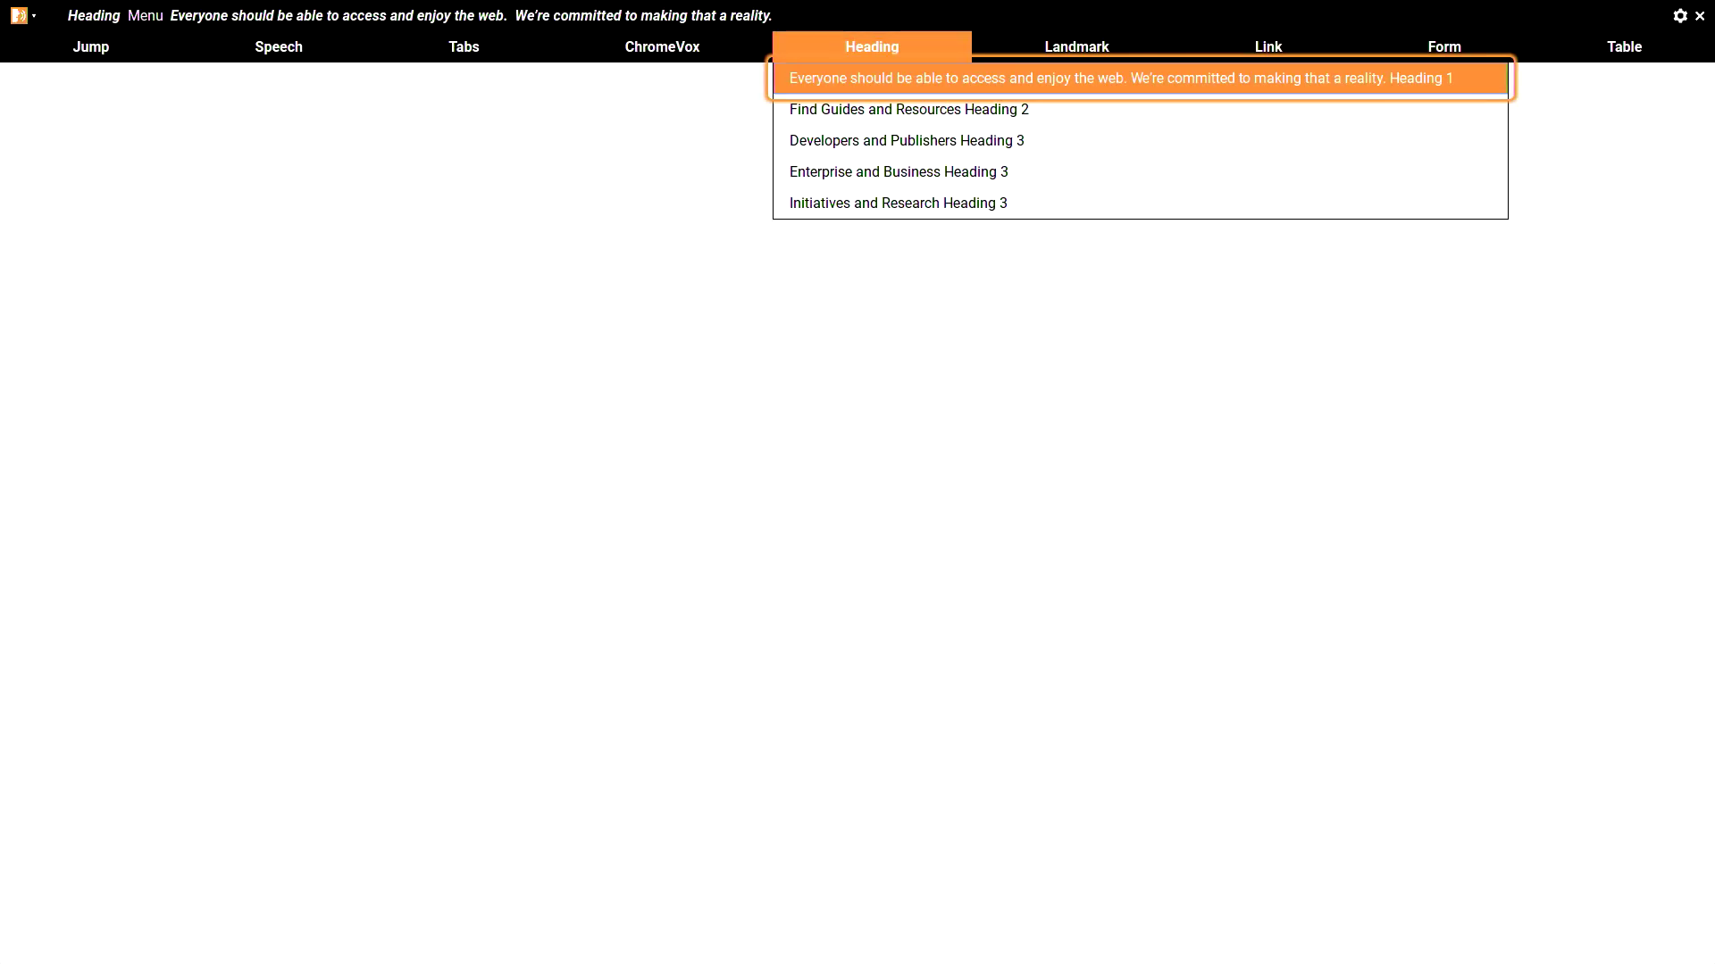
key(Right)
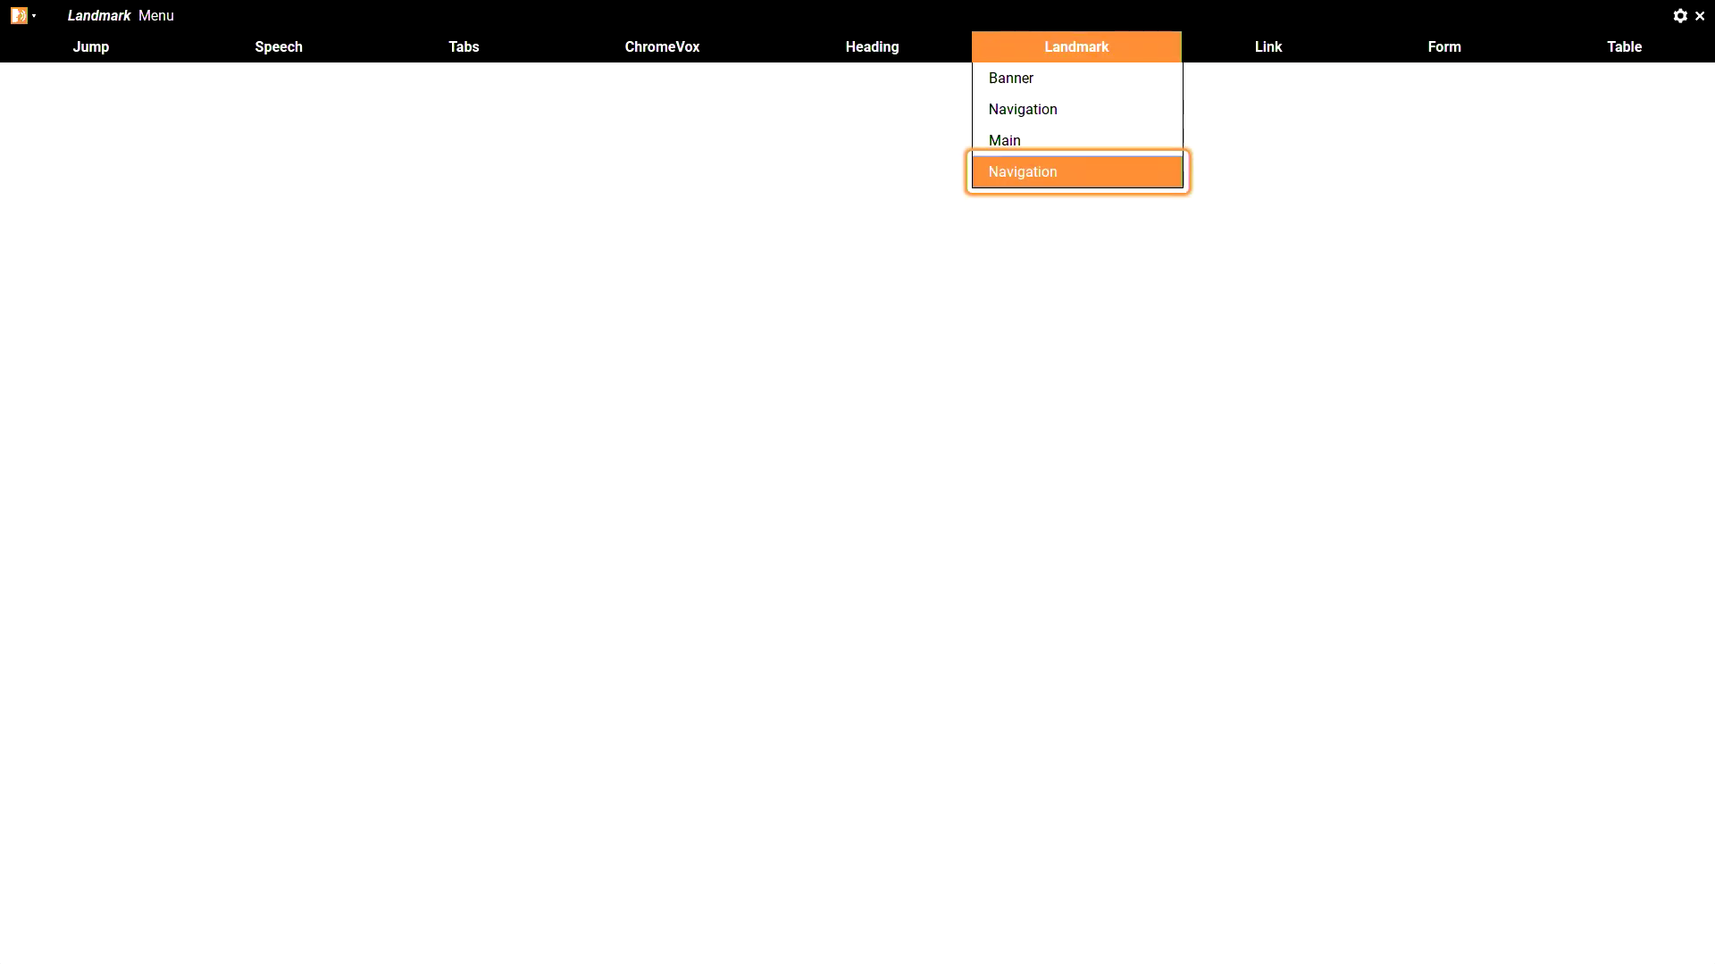
Find Initiatives and Research in the ChromeVox list of page links and open that page
key(Right)
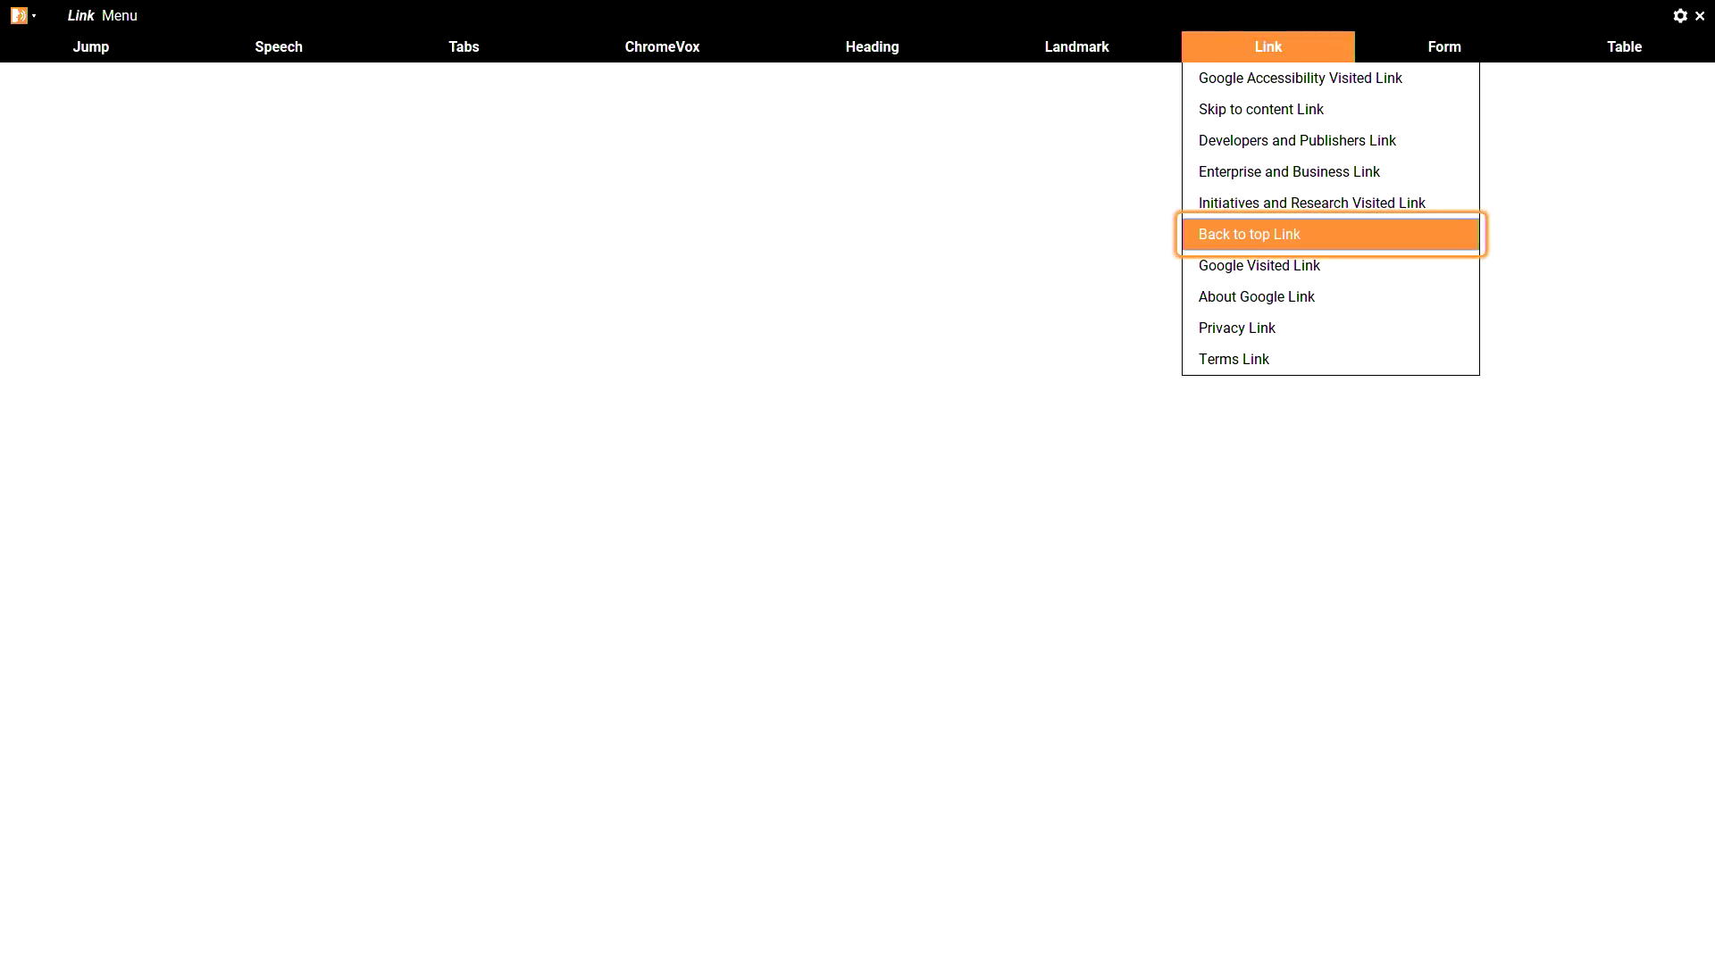
key(Down)
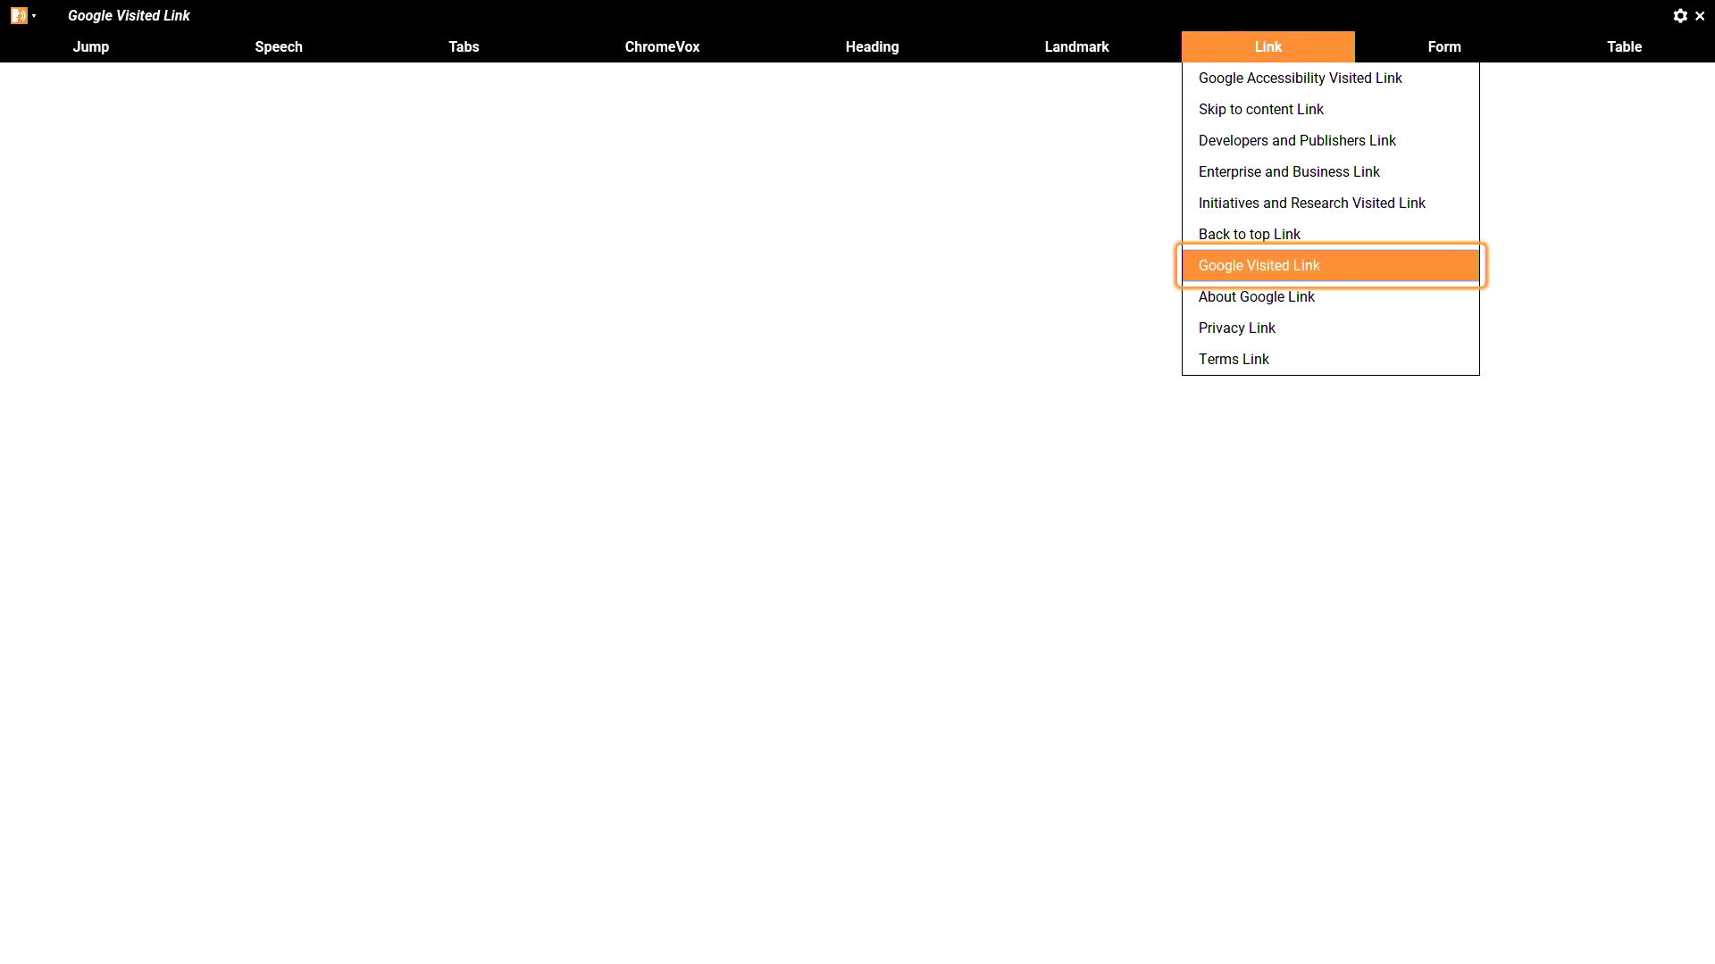
key(Up)
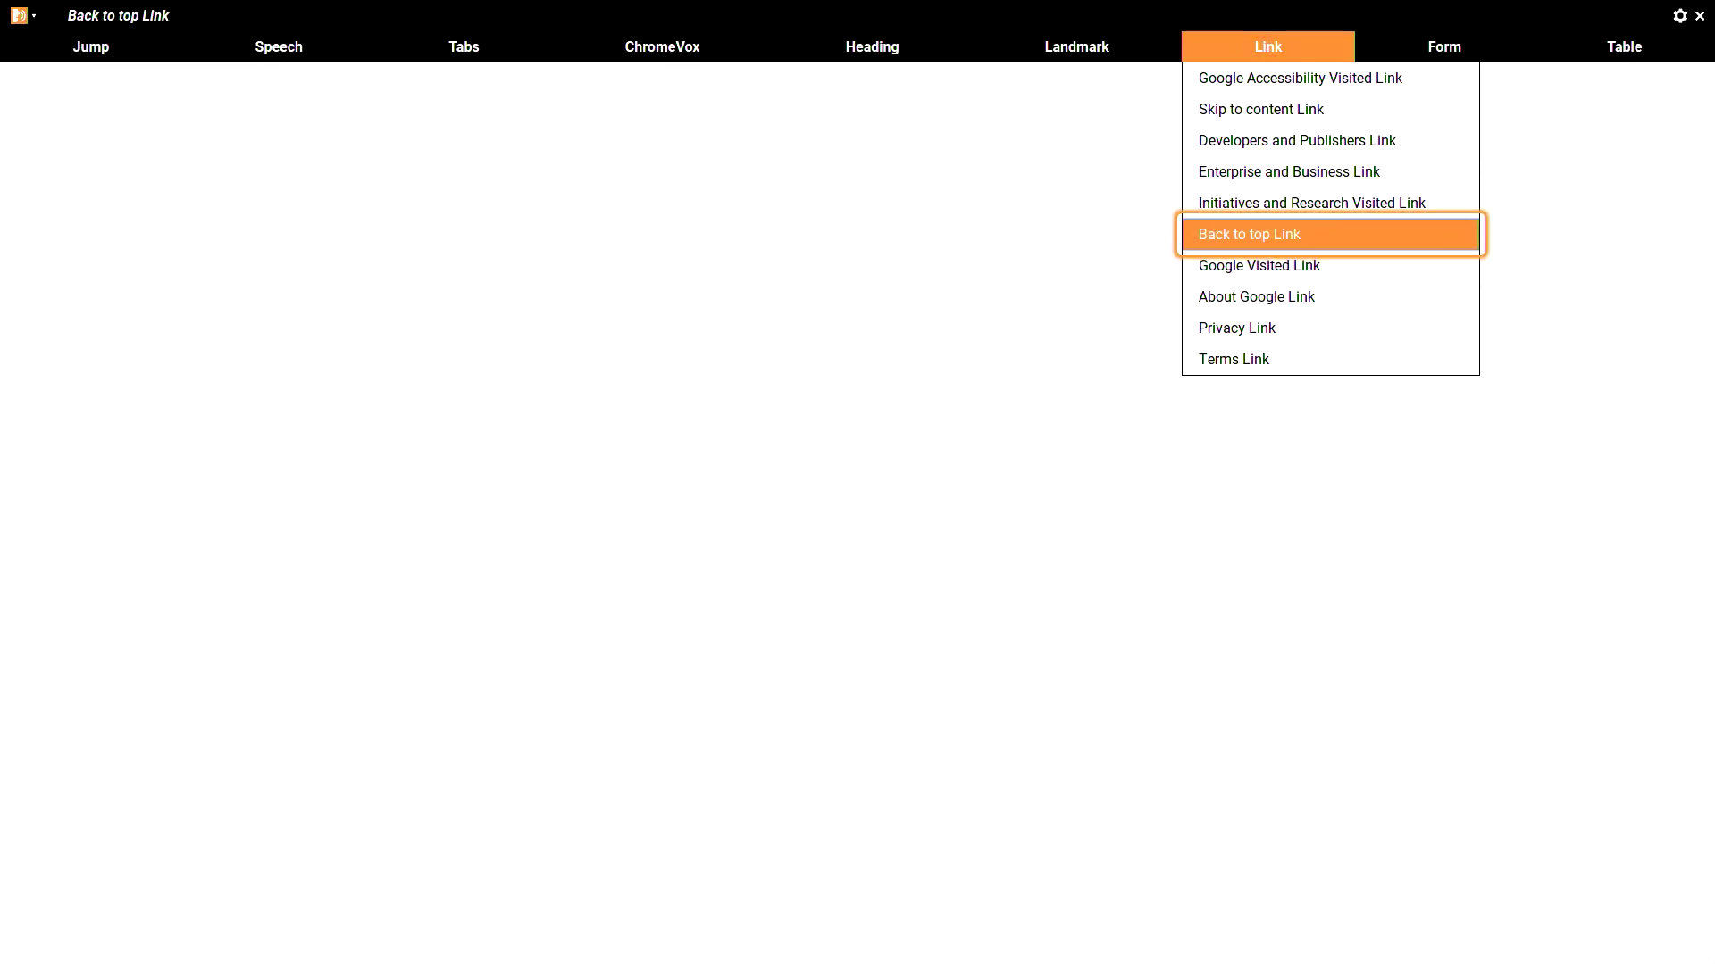
key(Up)
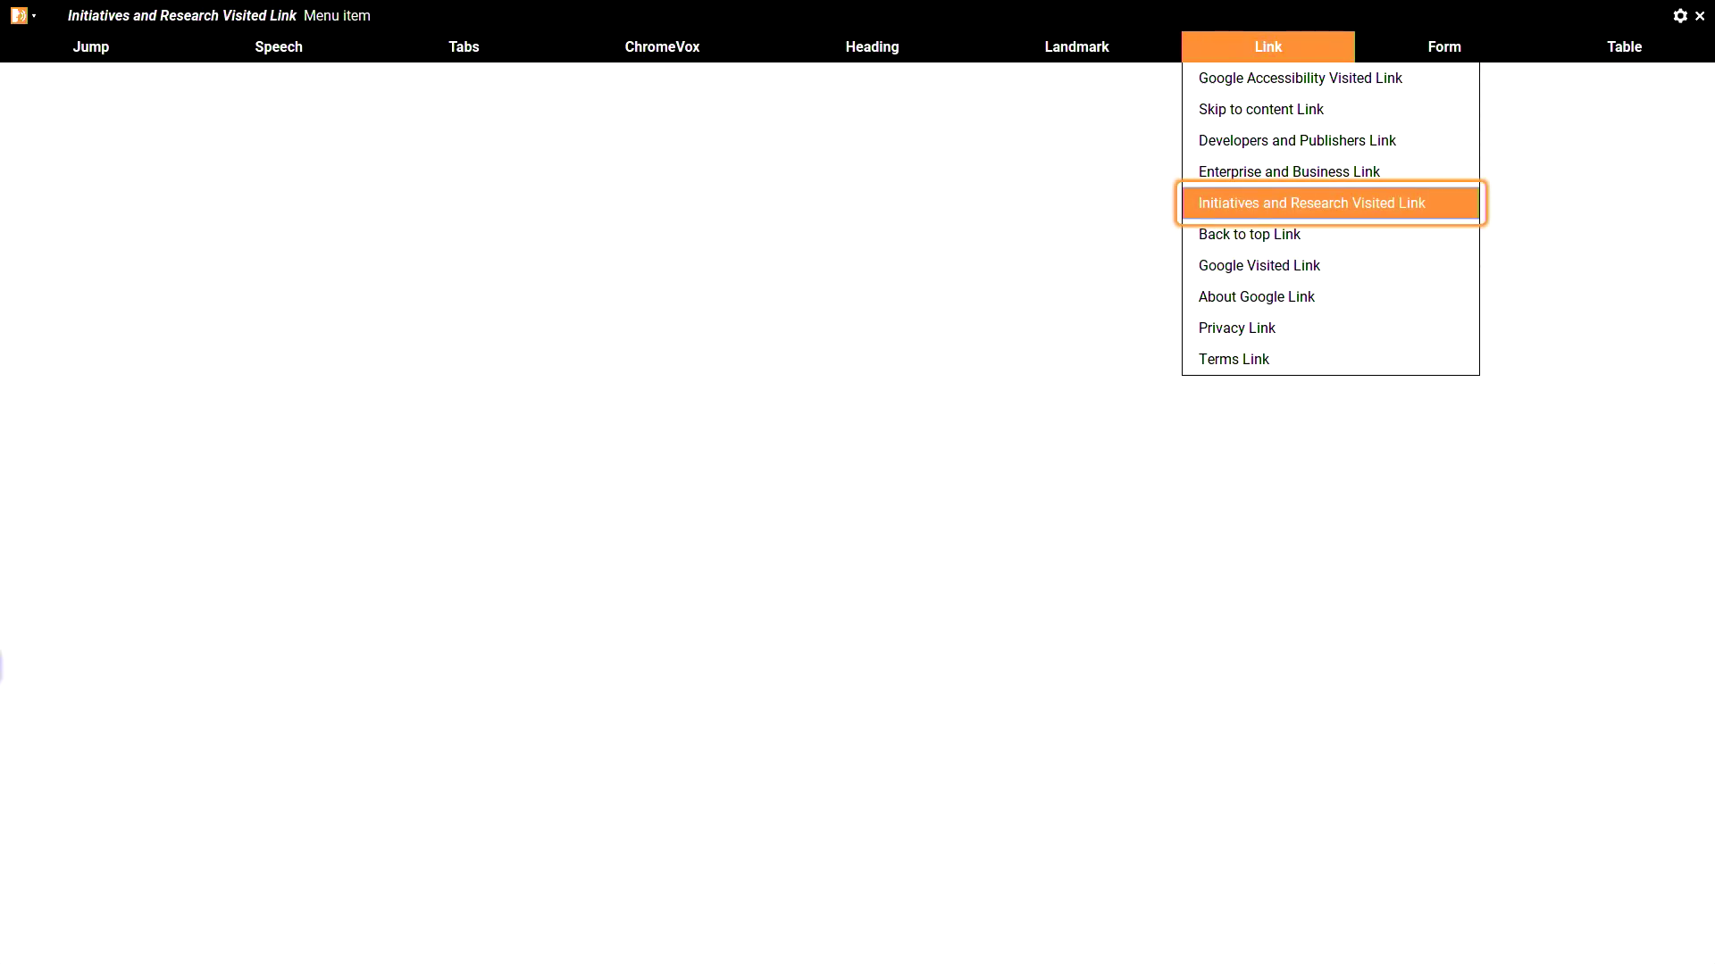
key(Escape)
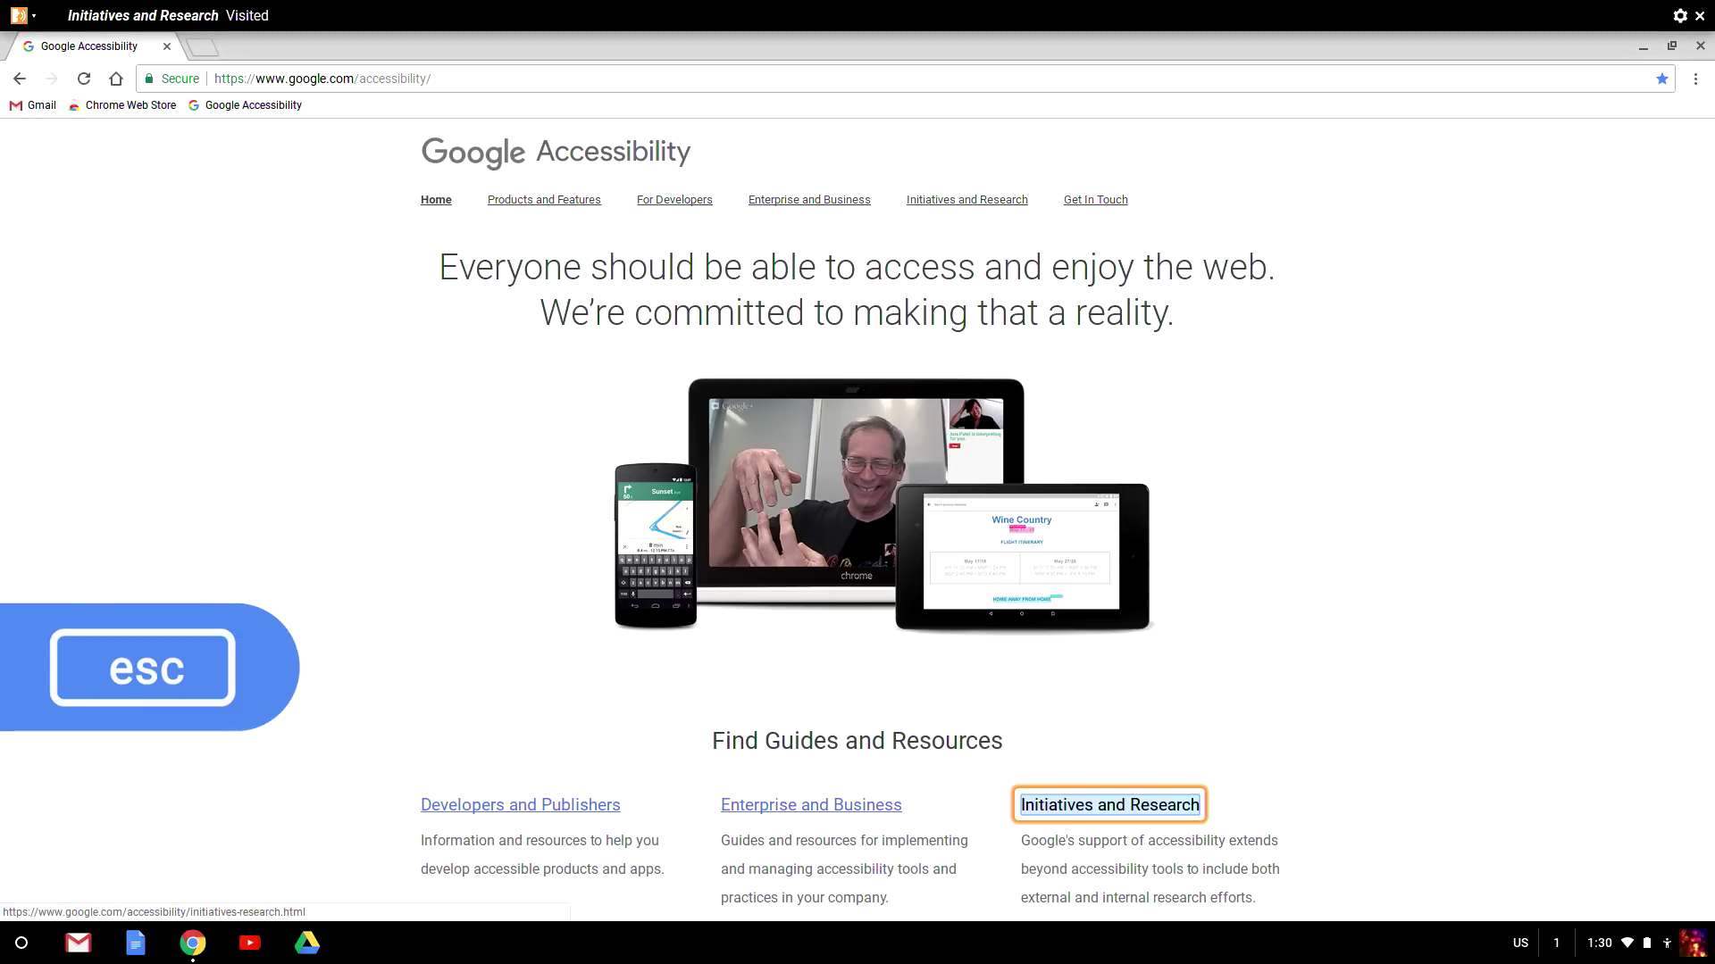
key(Return)
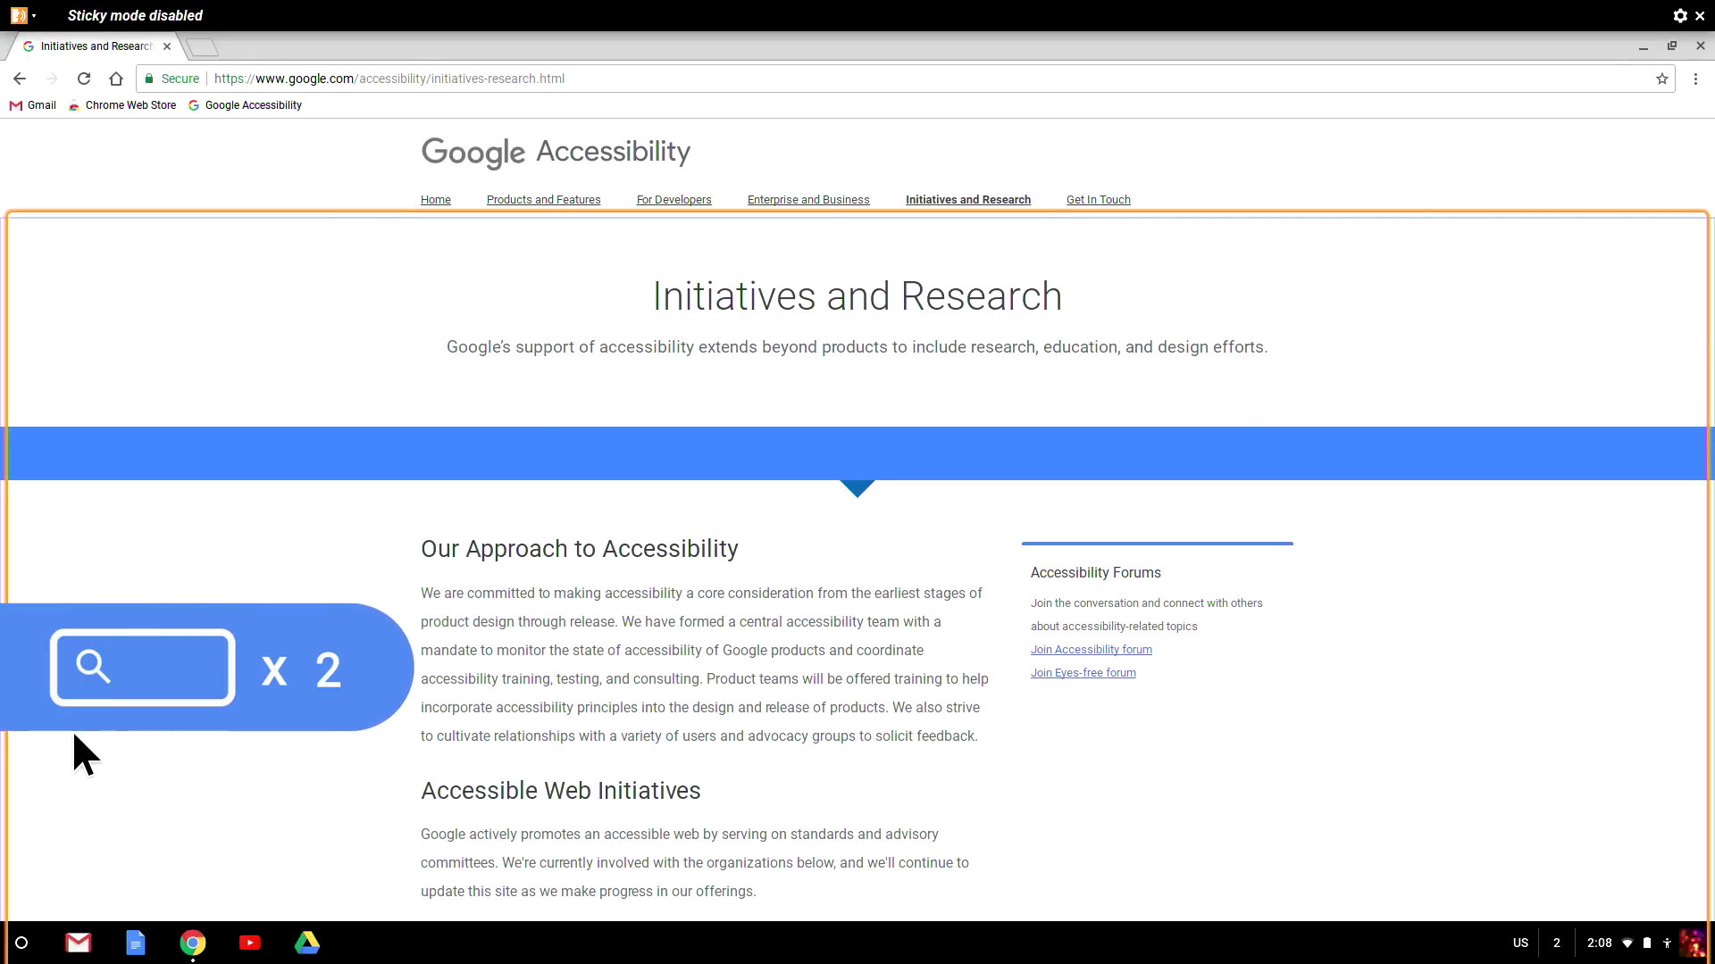
Enable ChromeVox sticky mode on the Initiatives and Research page
key(super)
key(super)
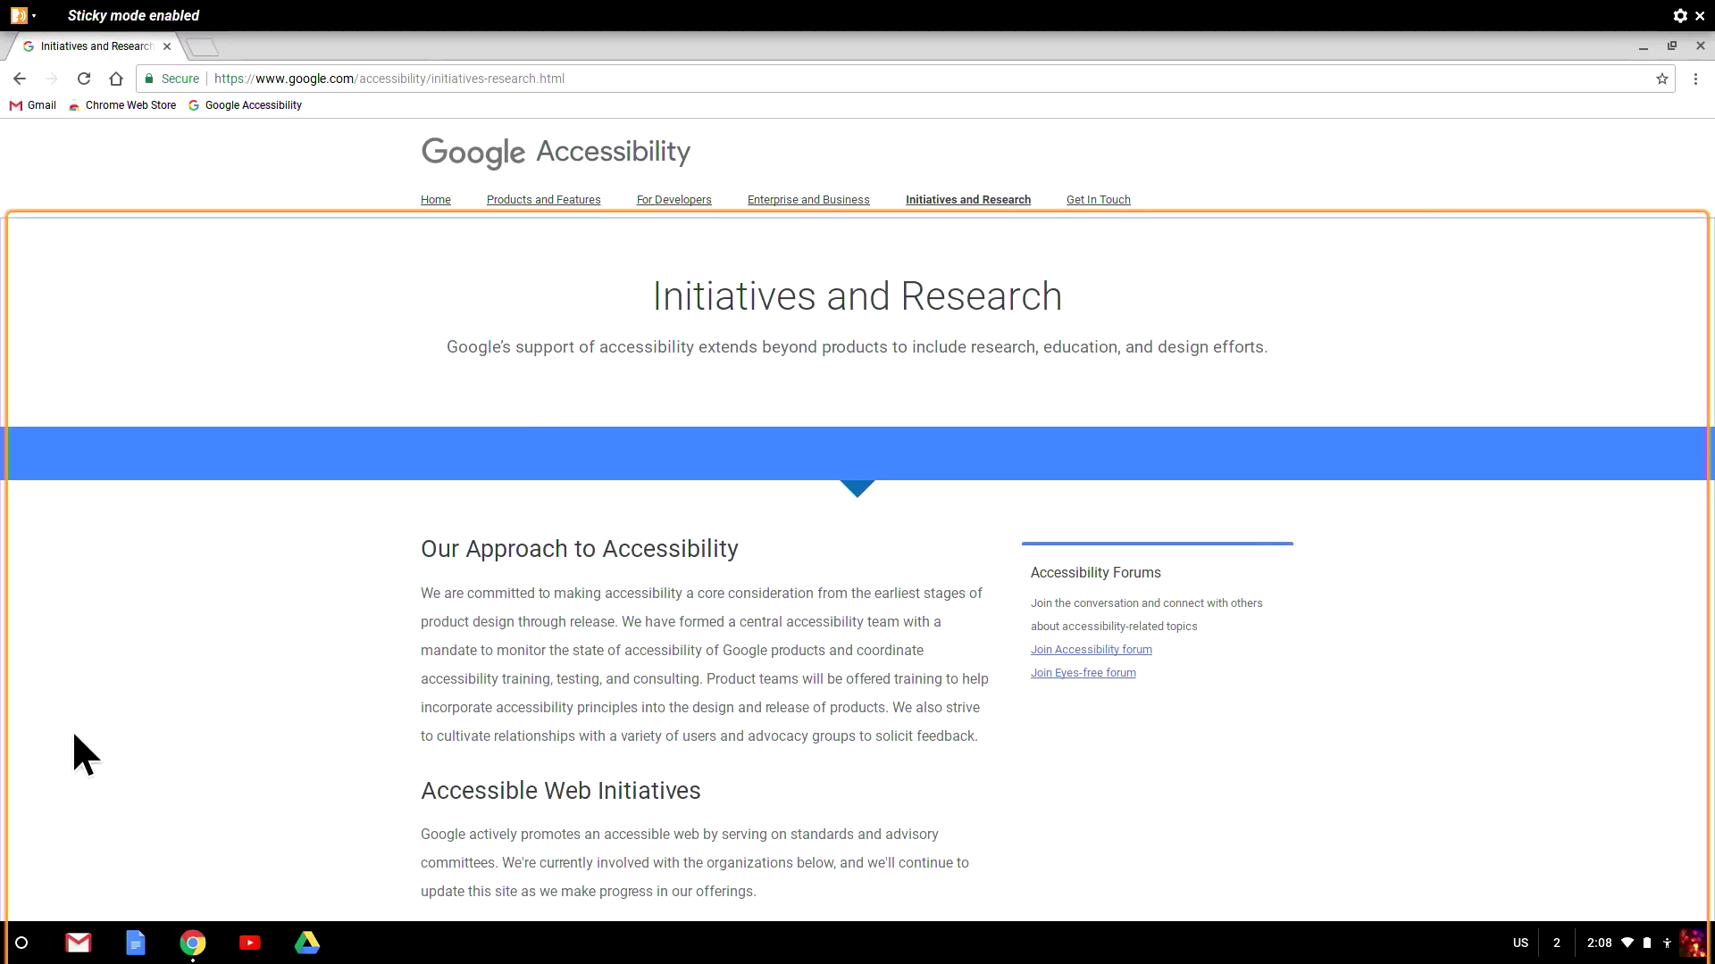
Move ChromeVox through the page content to the Accessible Web Initiatives heading and turn sticky mode off
key(Right)
key(Right)
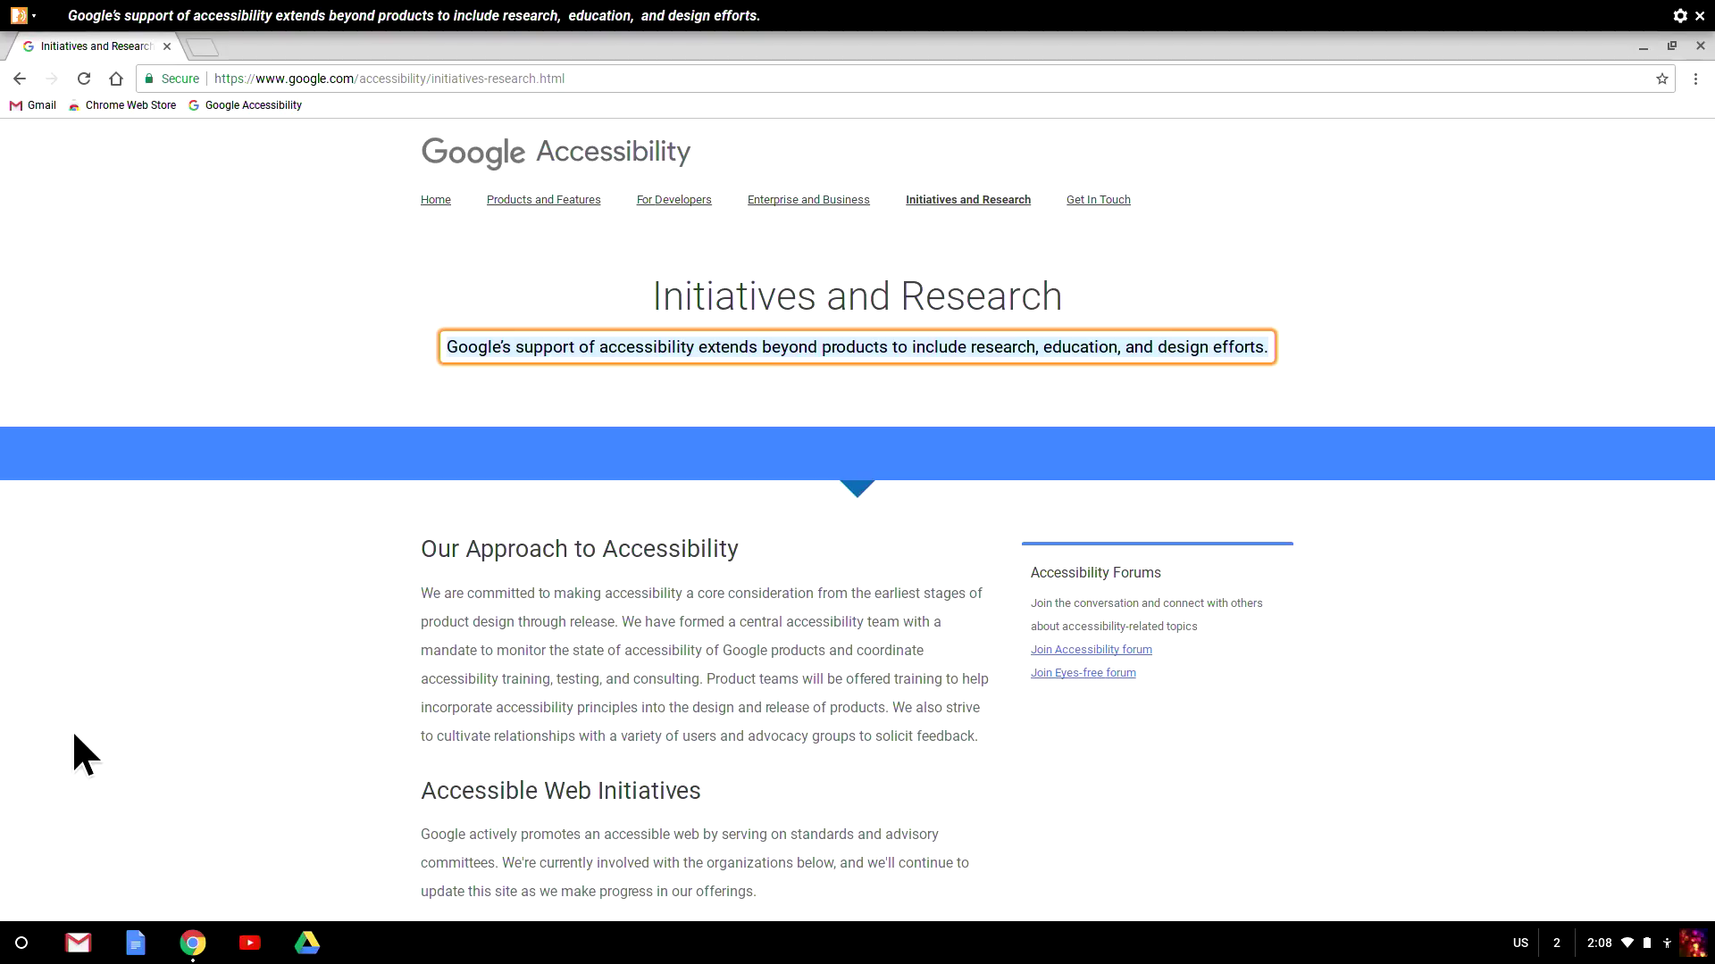
key(super+Right)
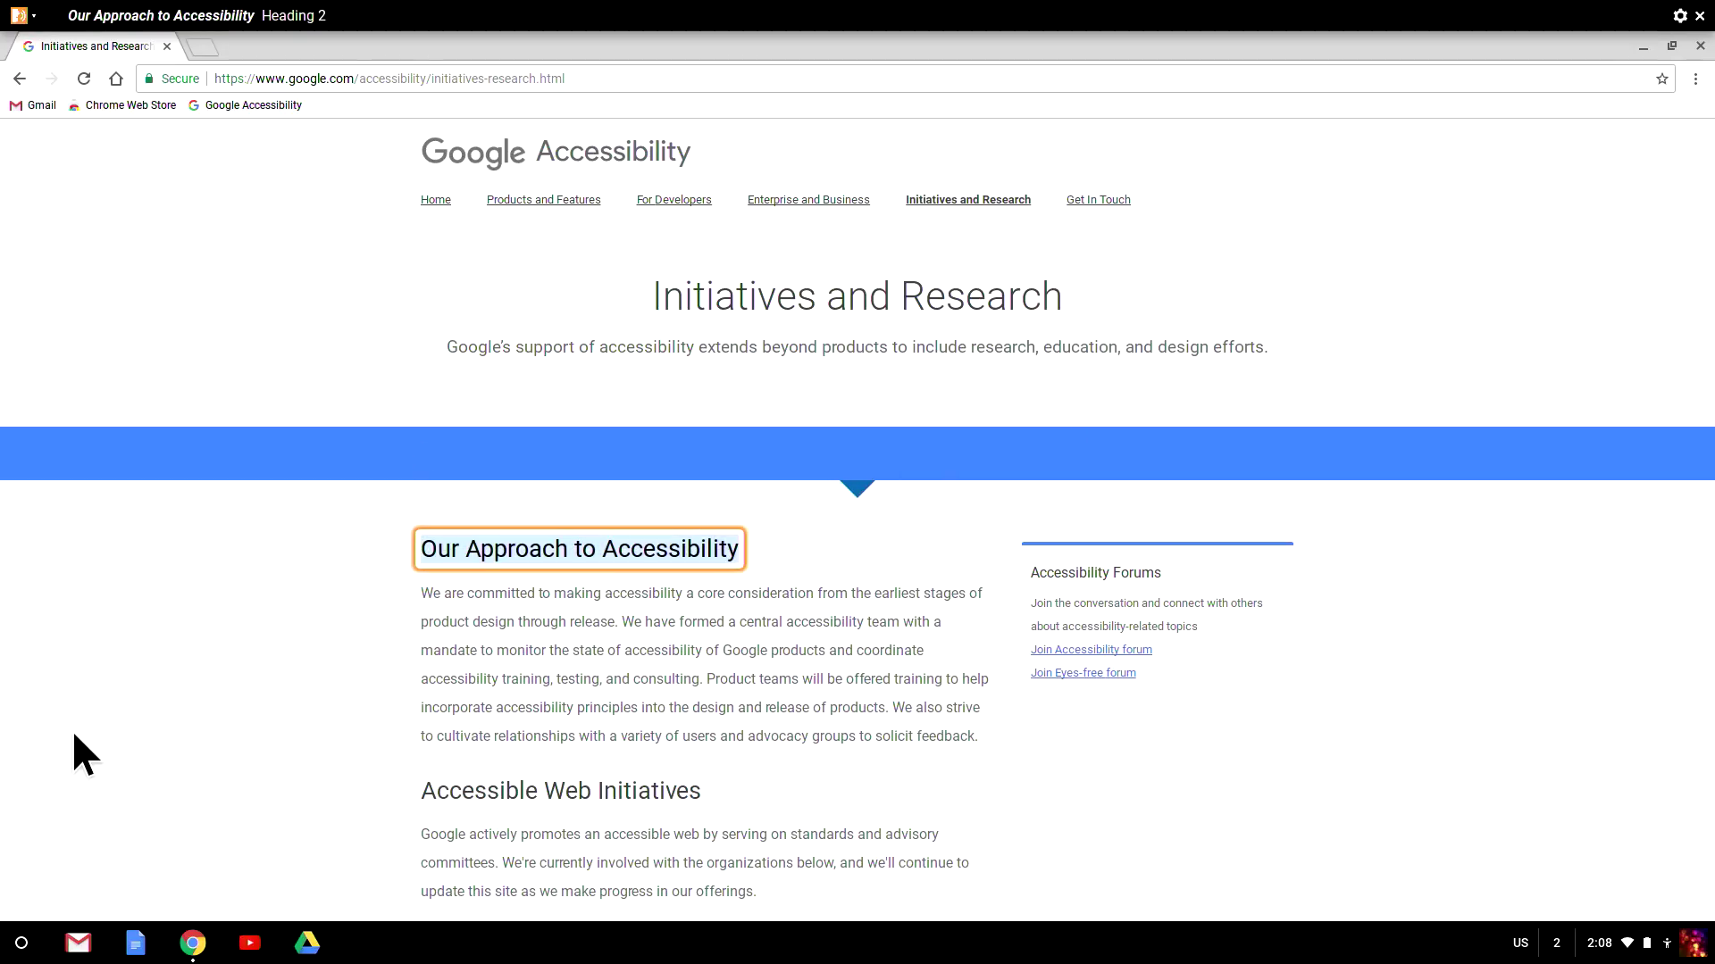
key(super+h)
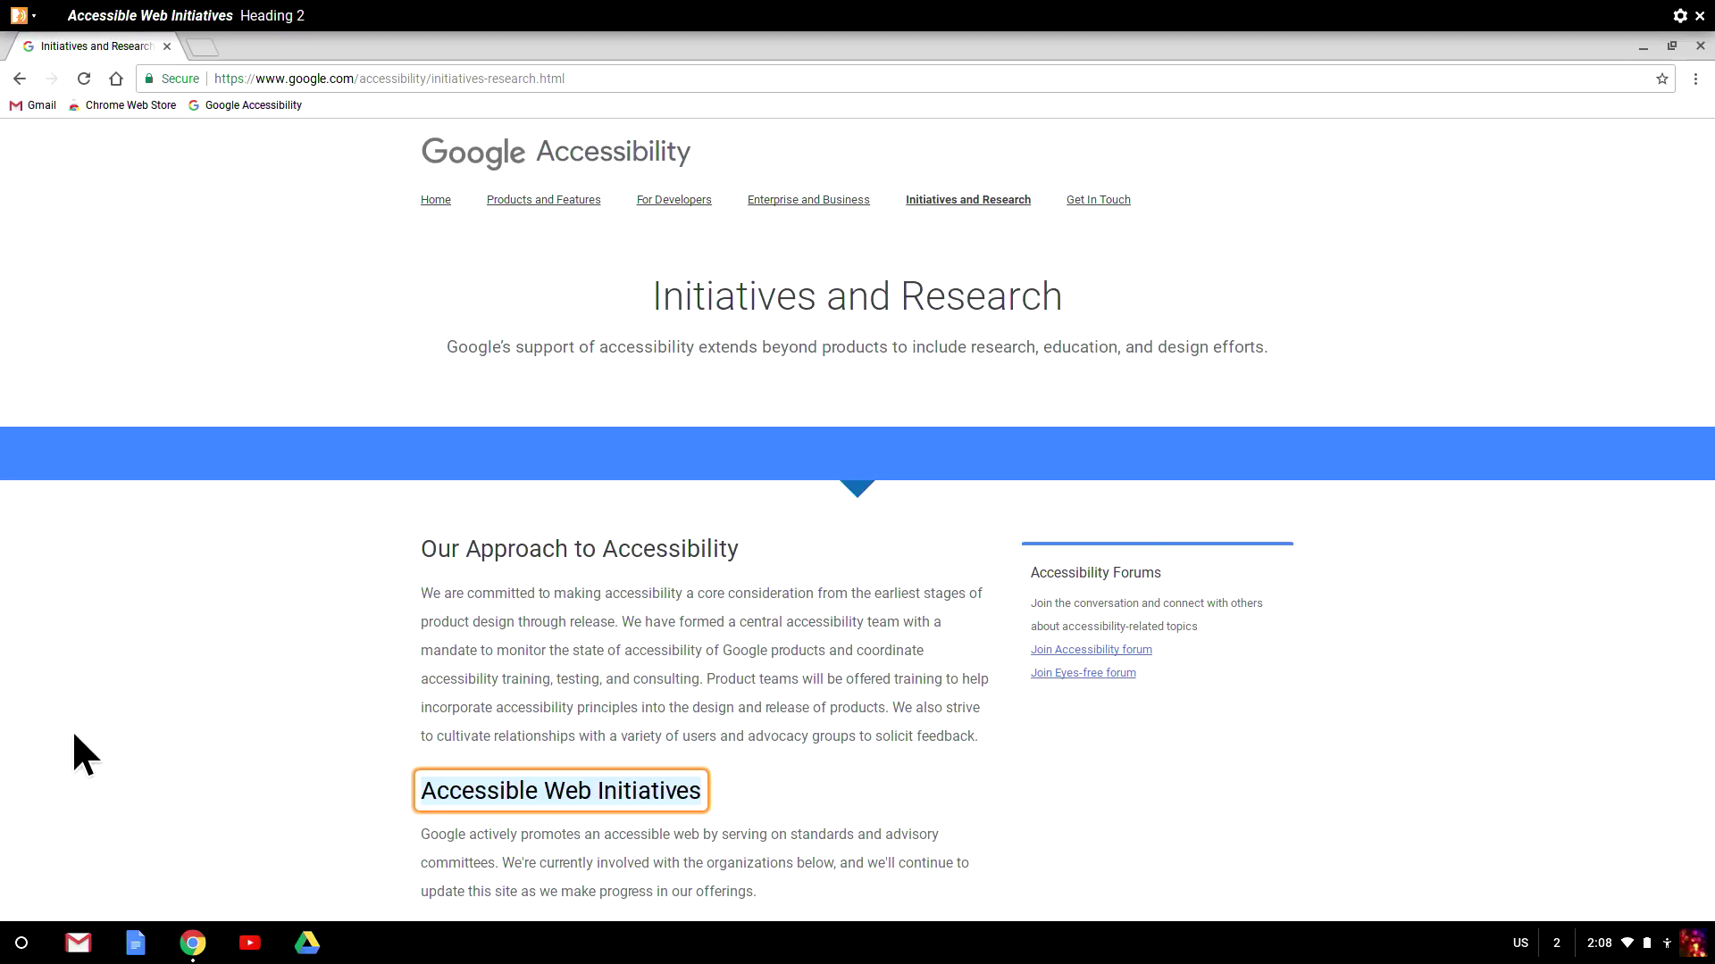
key(super)
key(super)
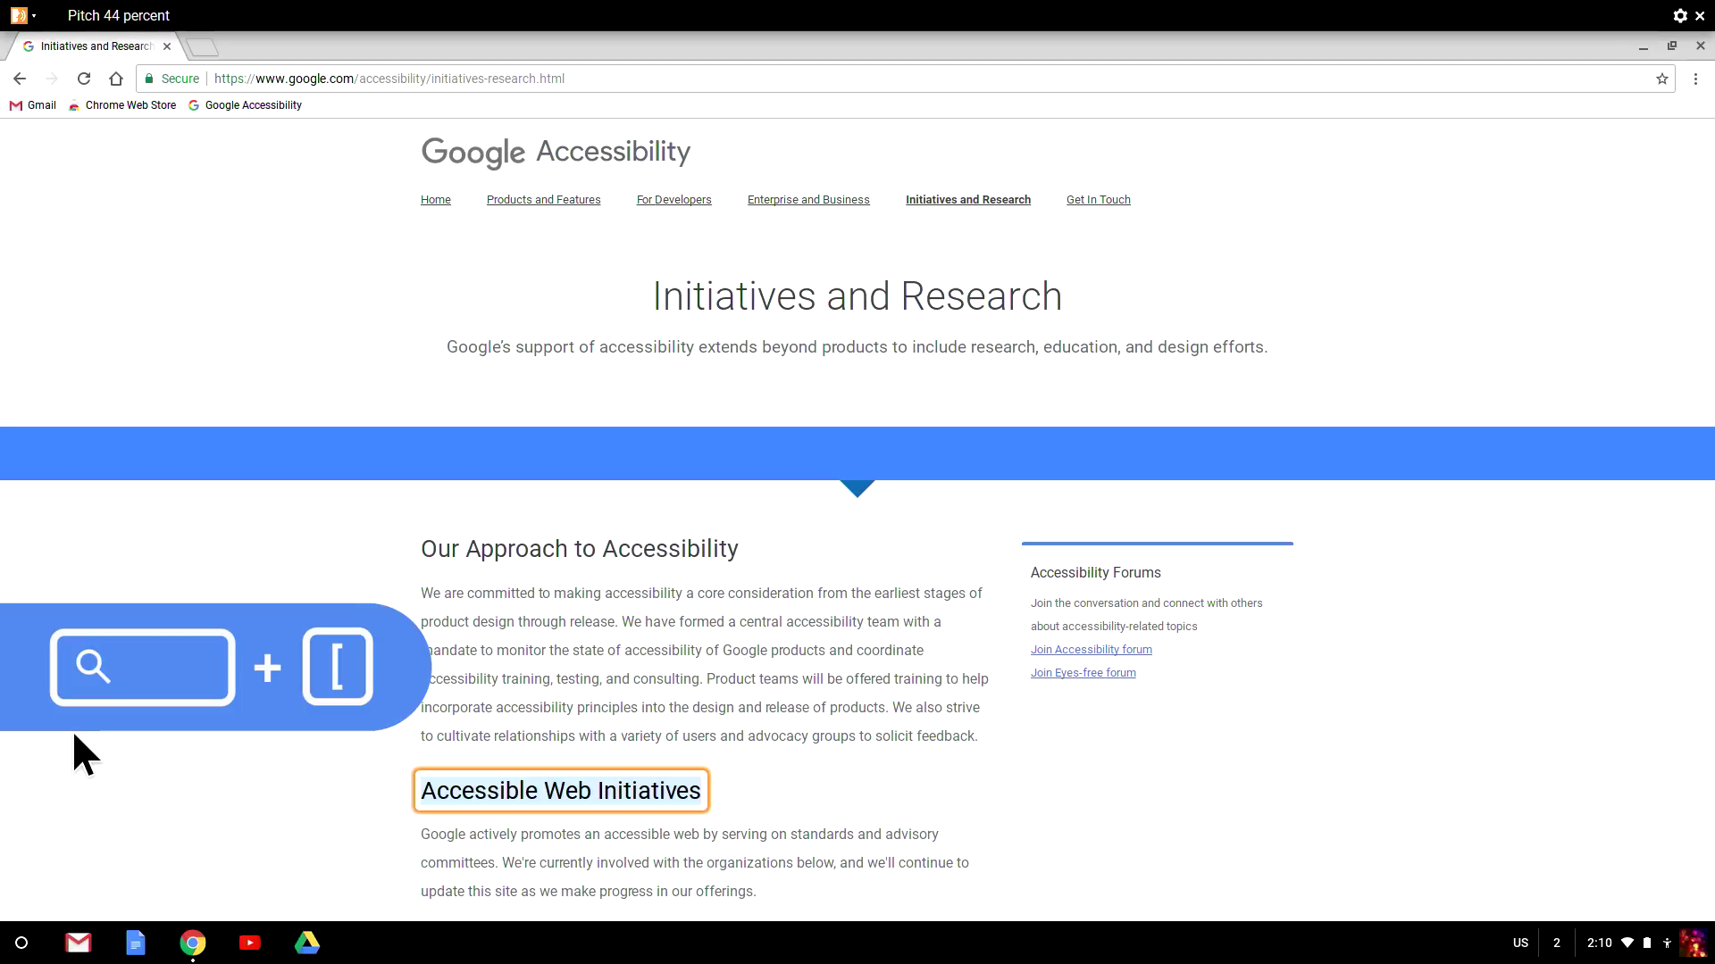
Adjust the ChromeVox speech rate to 23 percent and its voice pitch to 61 percent
key(super+bracketleft)
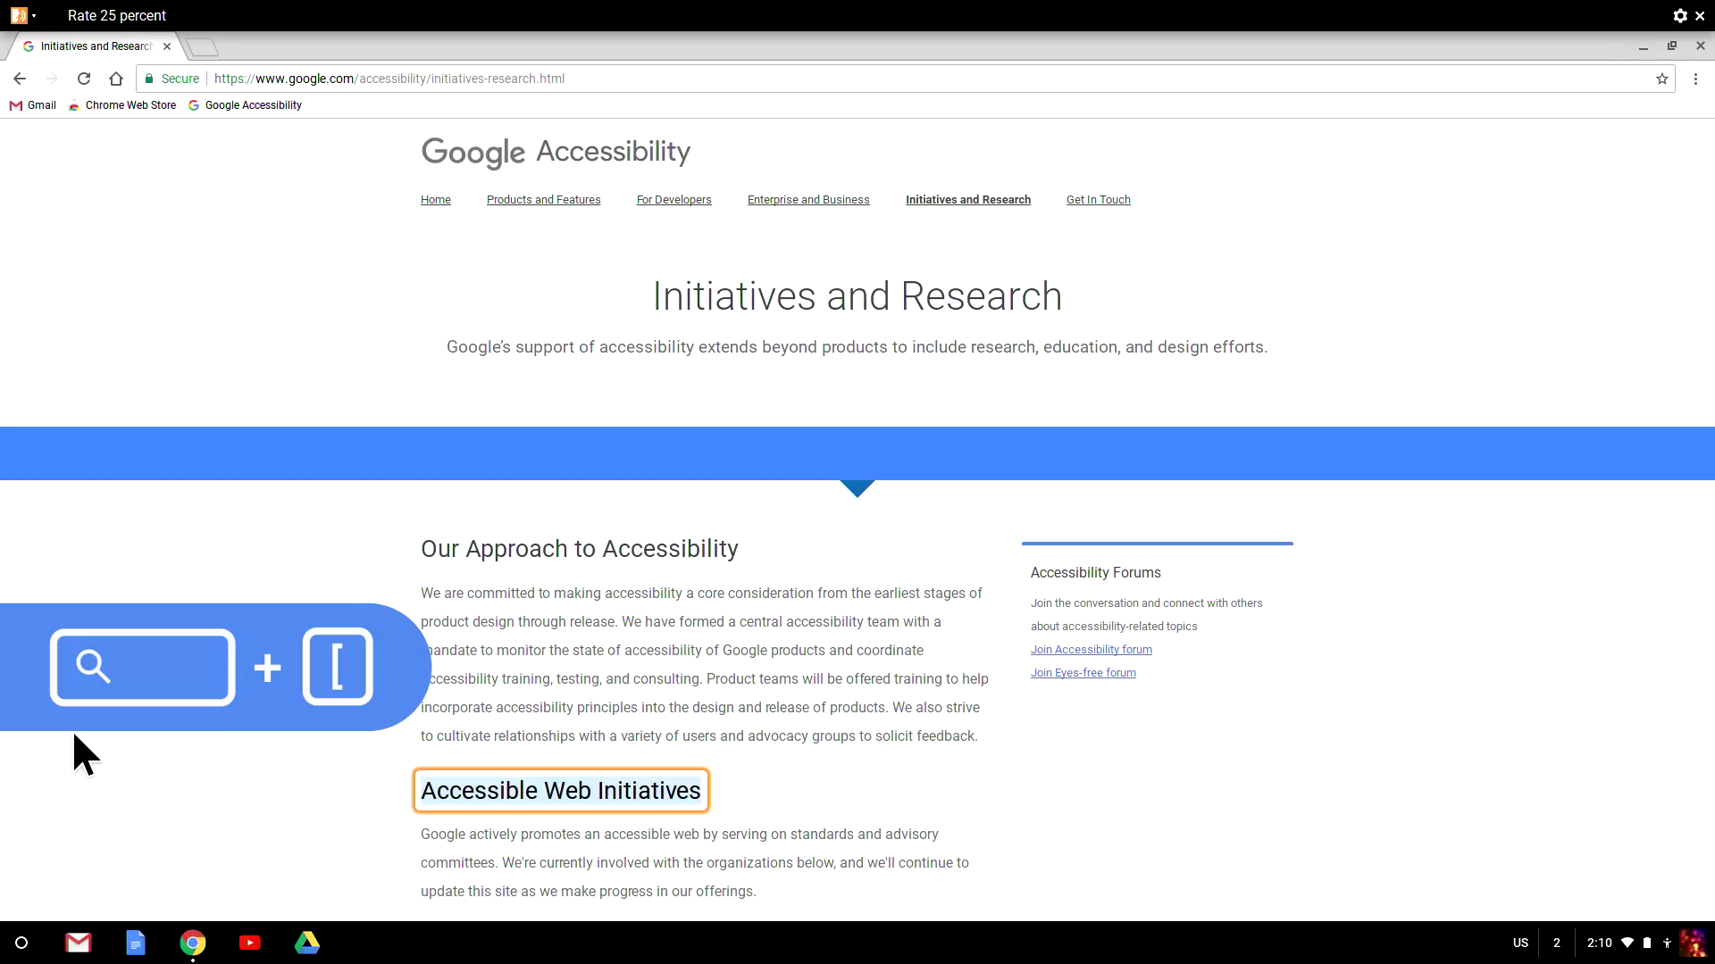
key(super+bracketright)
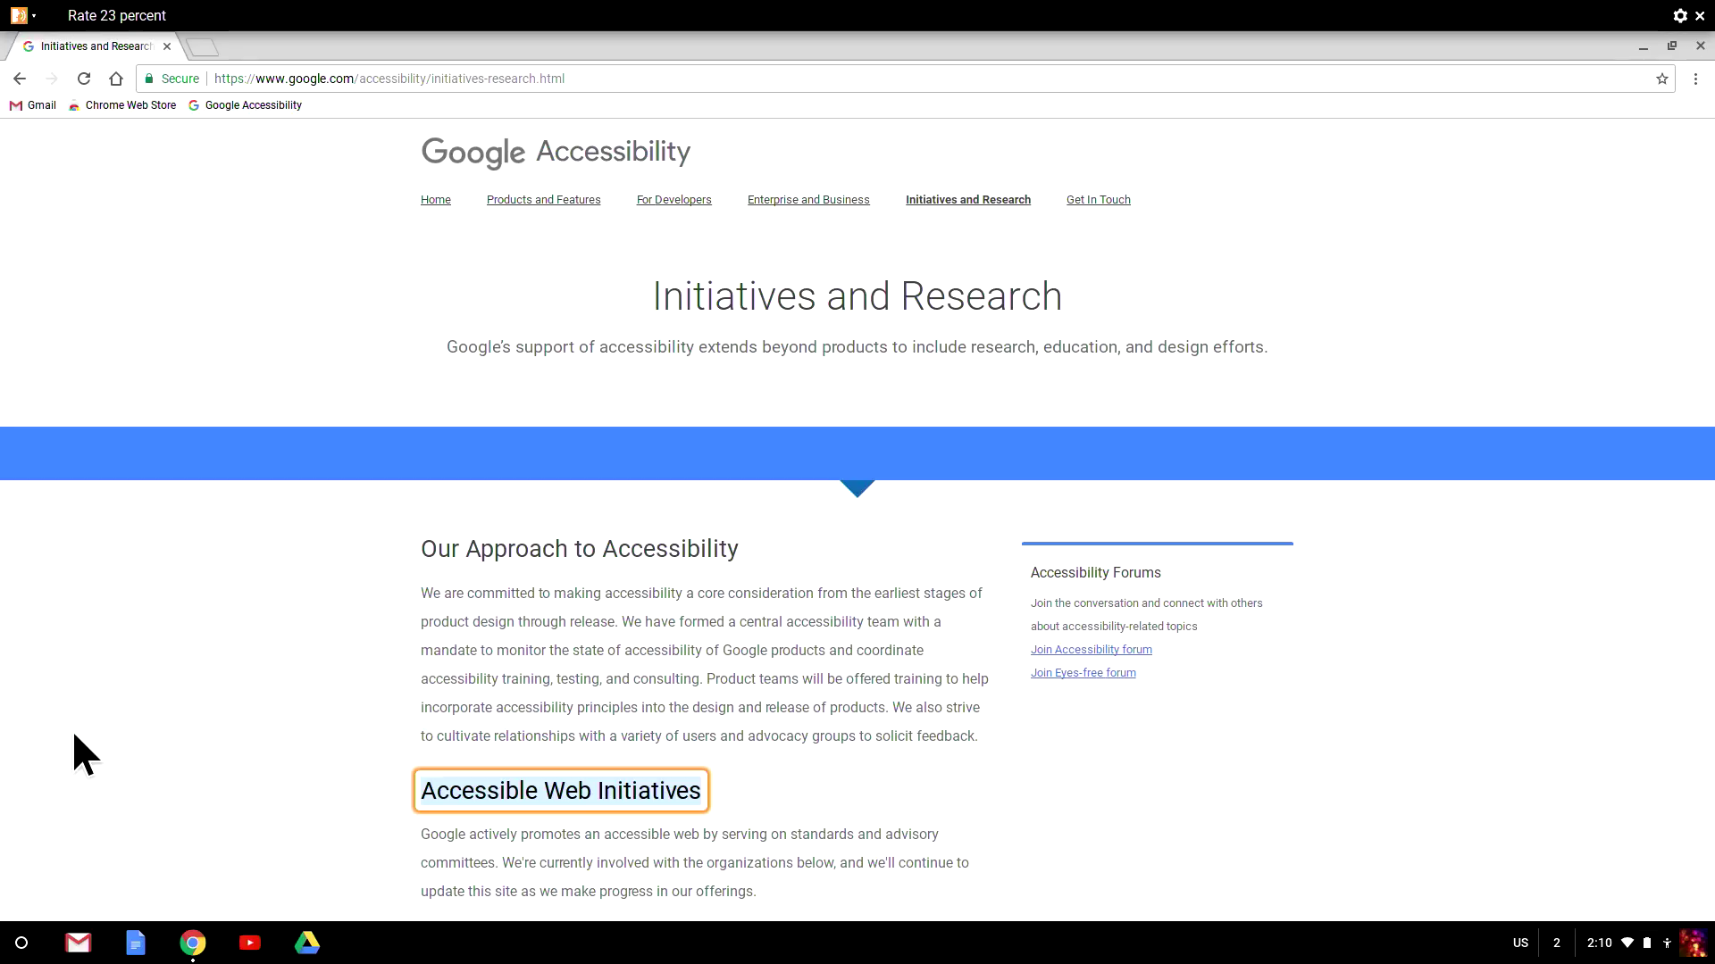
key(super+bracketright)
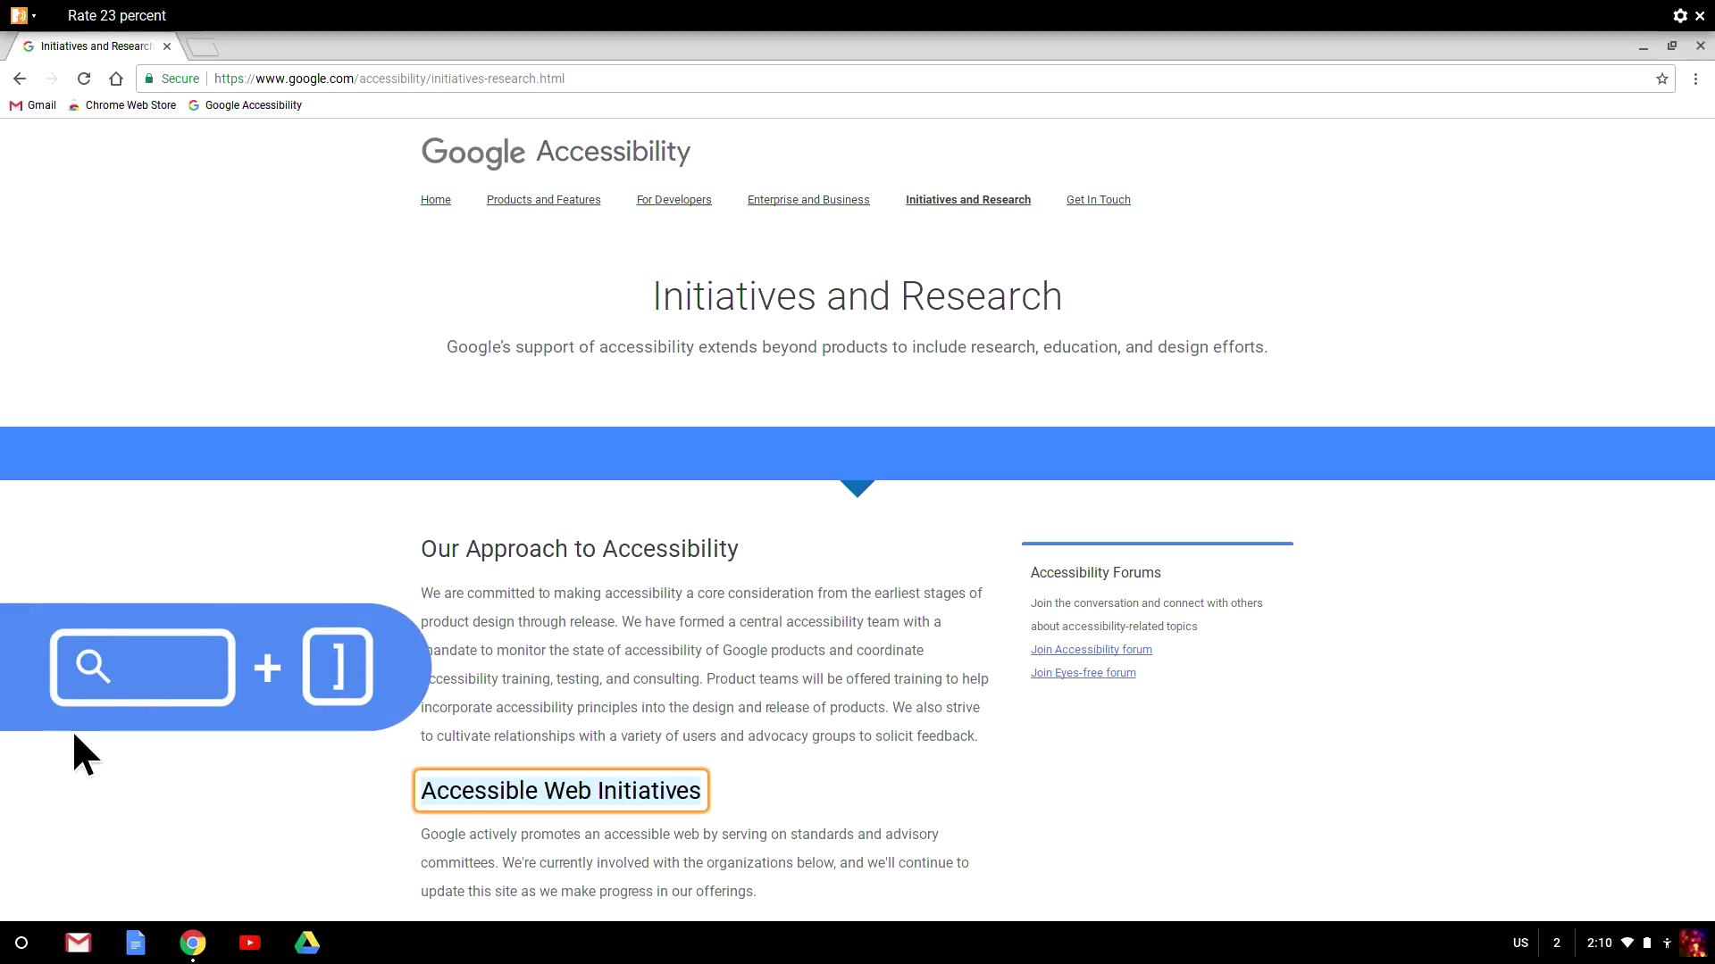
key(super+bracketright)
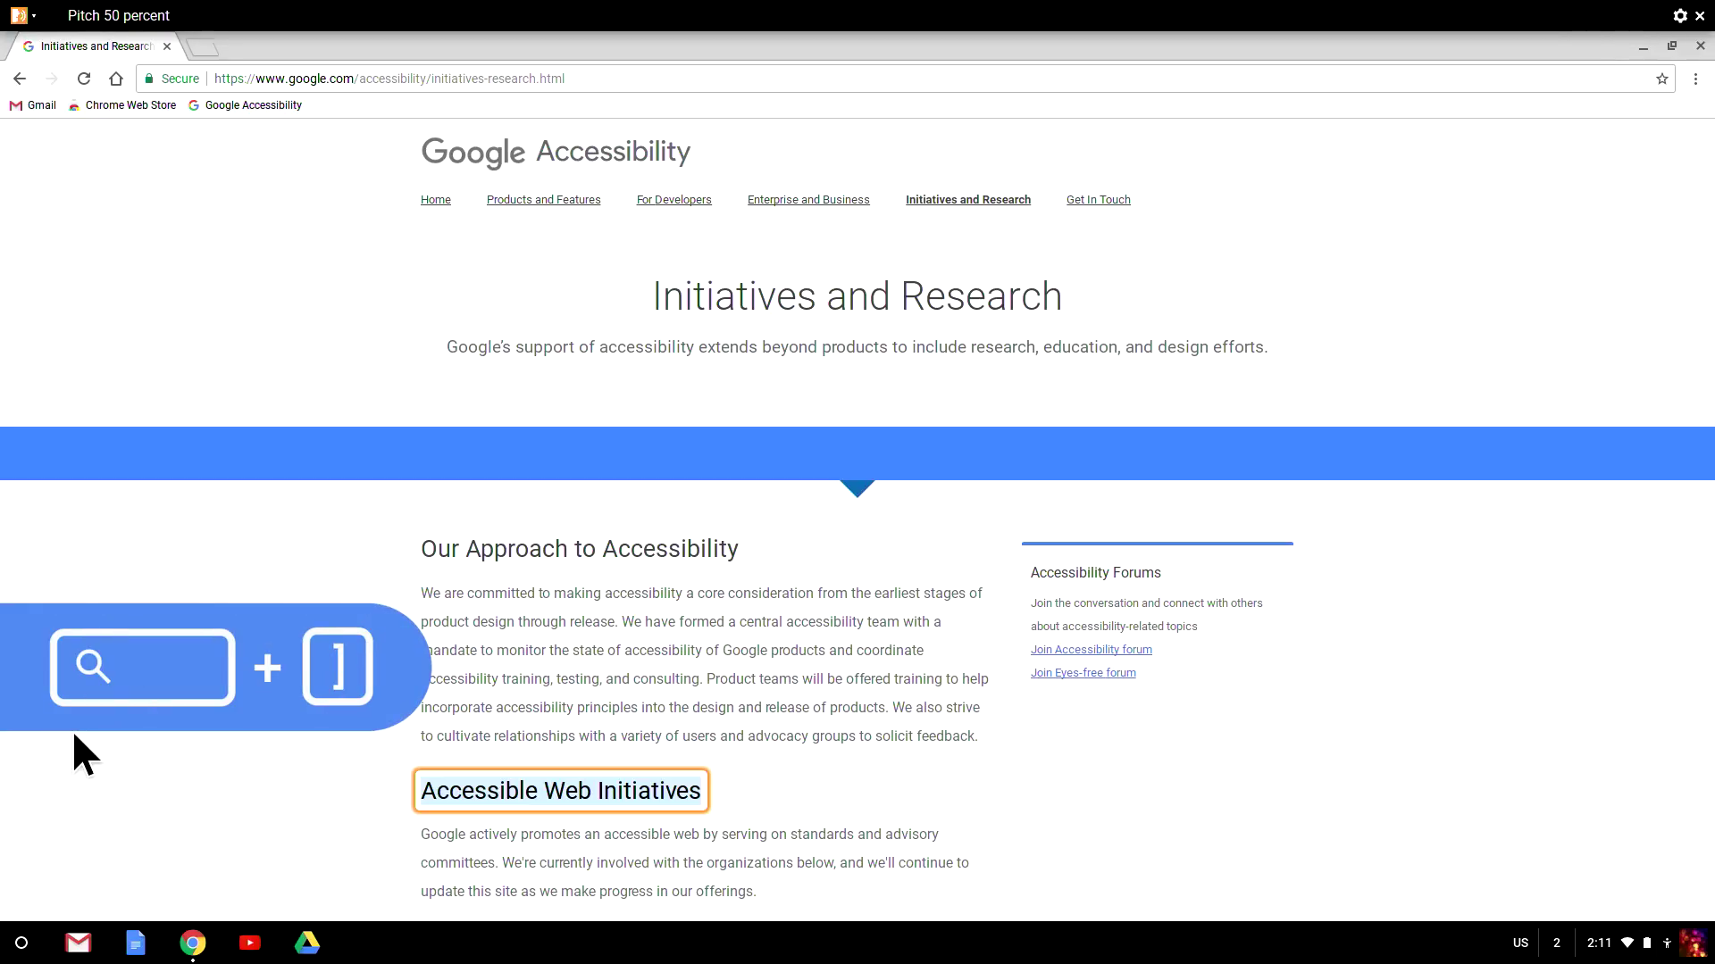
key(super+bracketright)
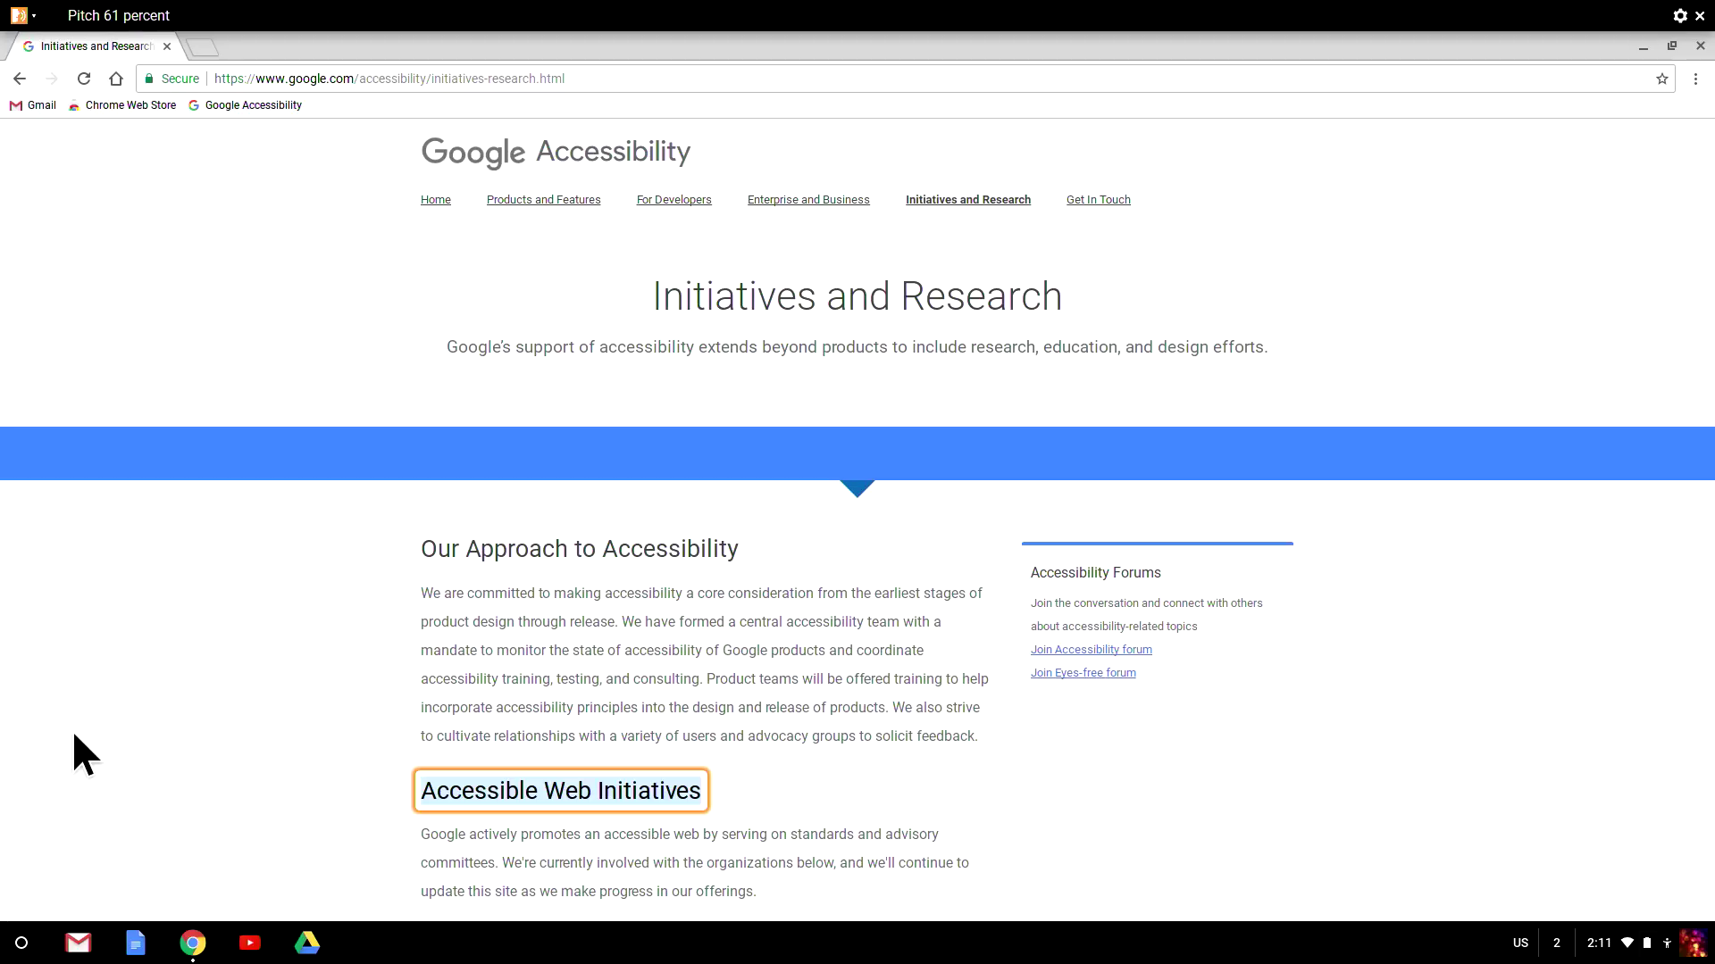
key(super+shift+bracketright)
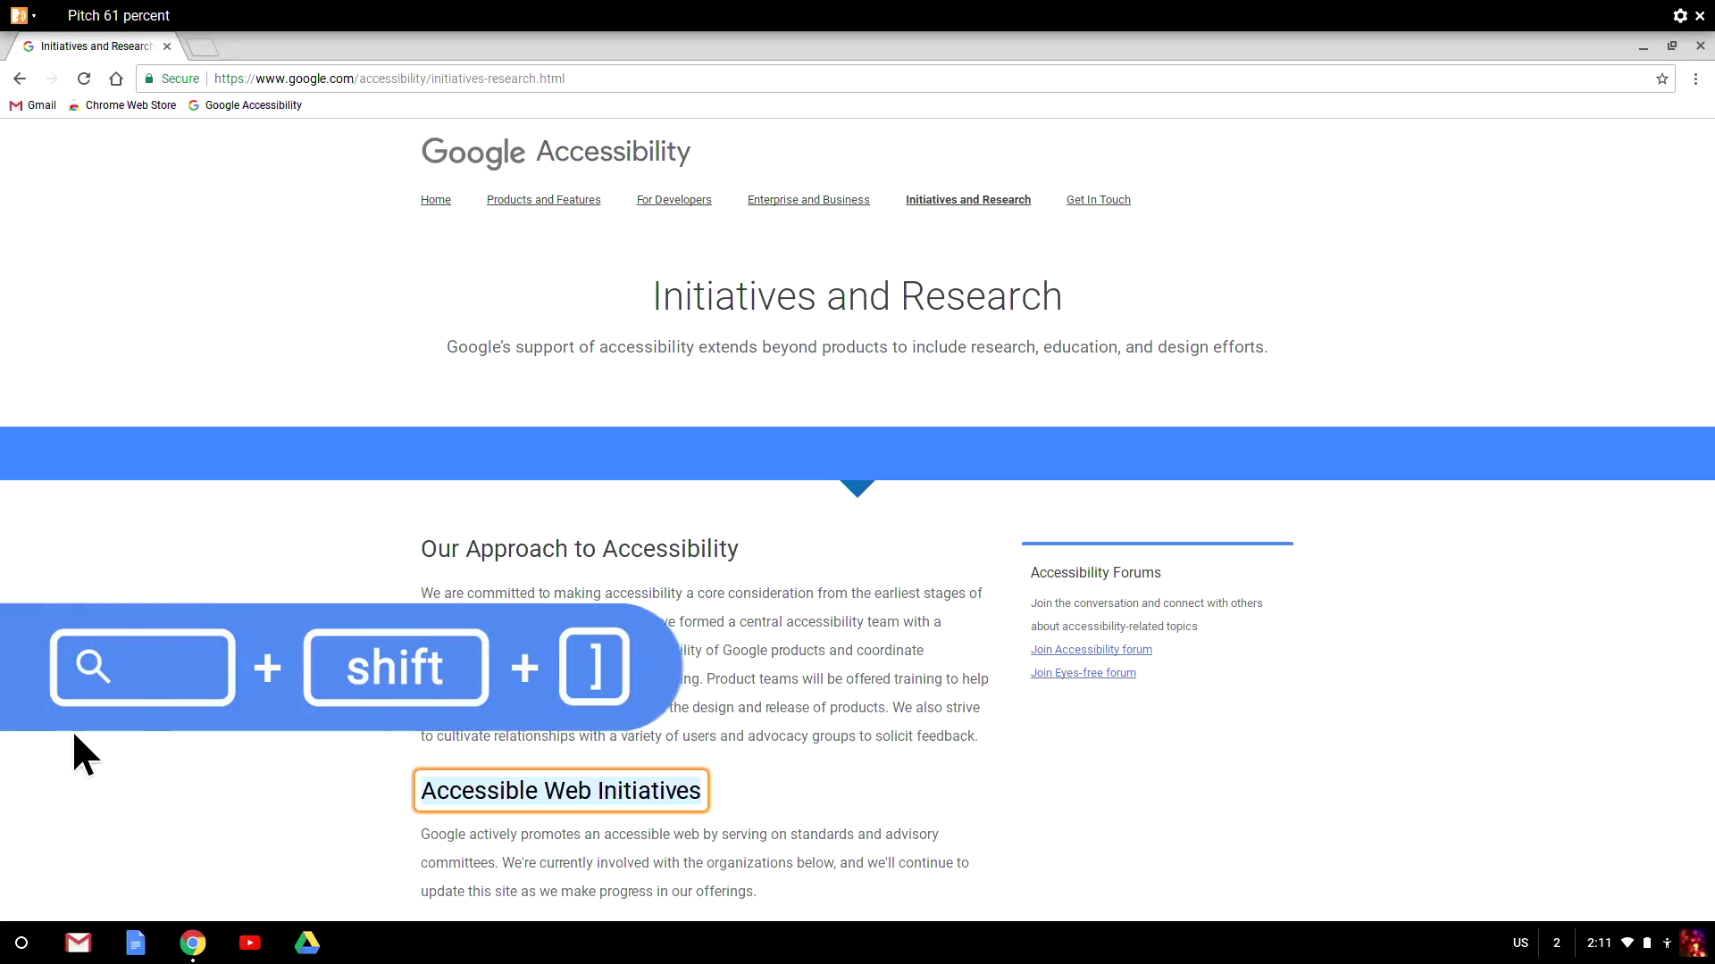
key(super+shift+bracketright)
key(super+shift+bracketright)
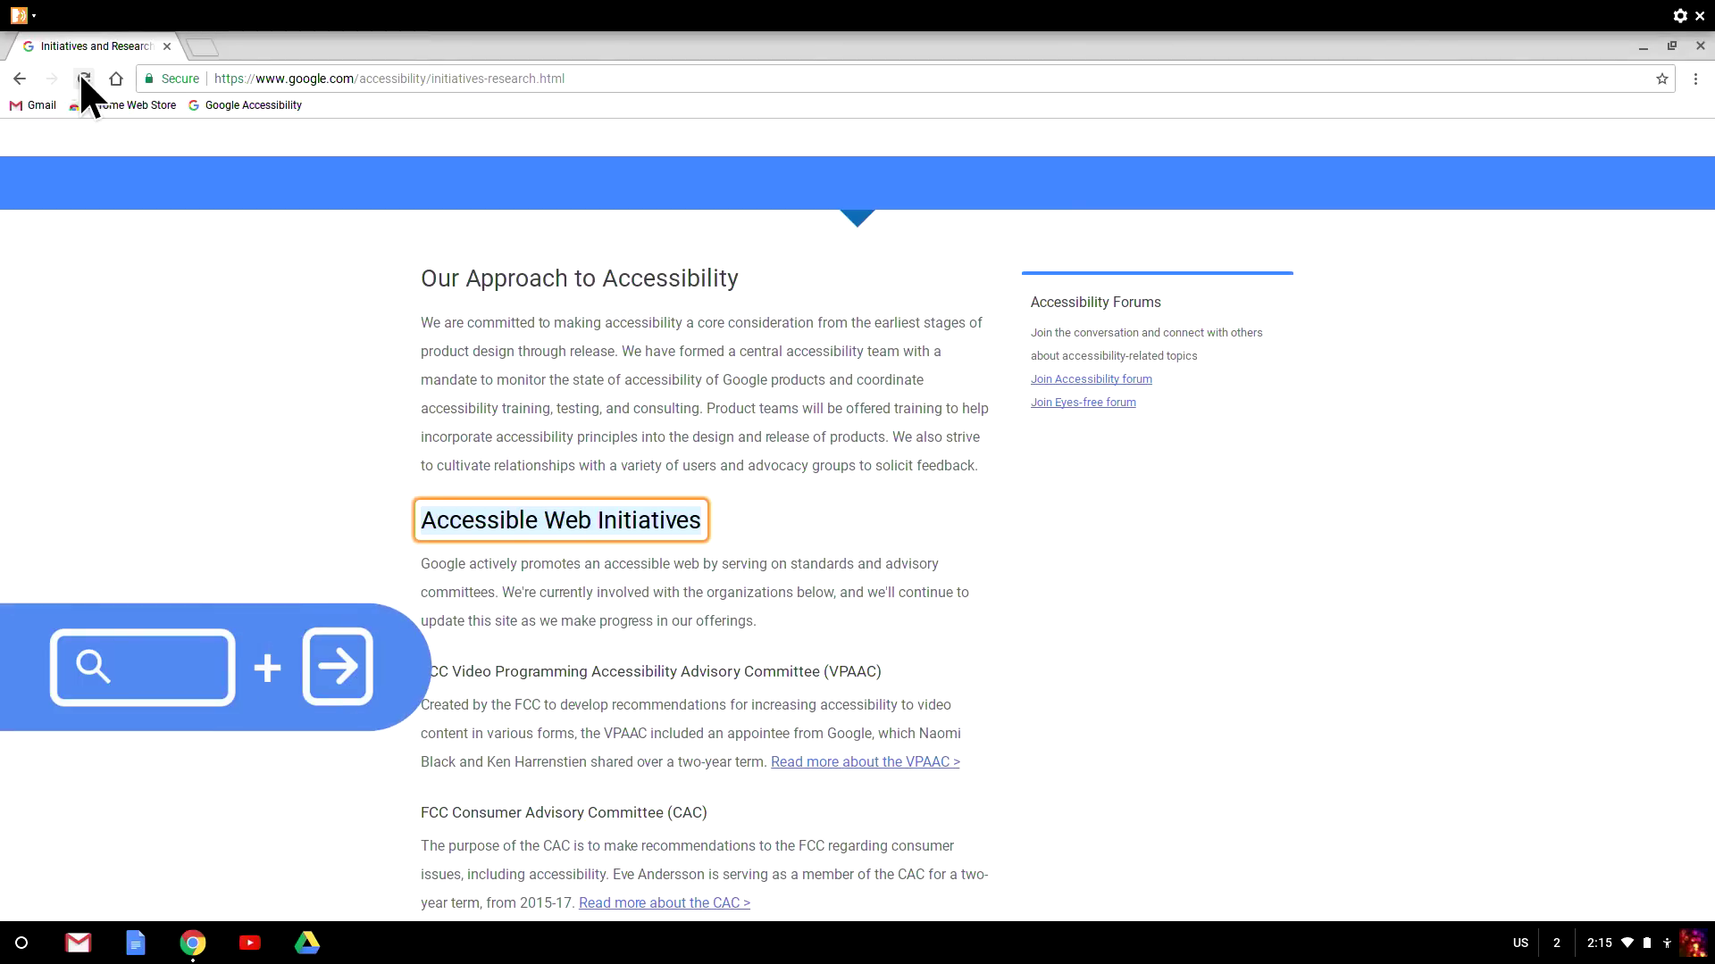
Bring up the ChromeVox options page and browse the available voices as far as Chrome OS Nederlands
key(super+o)
key(super+o)
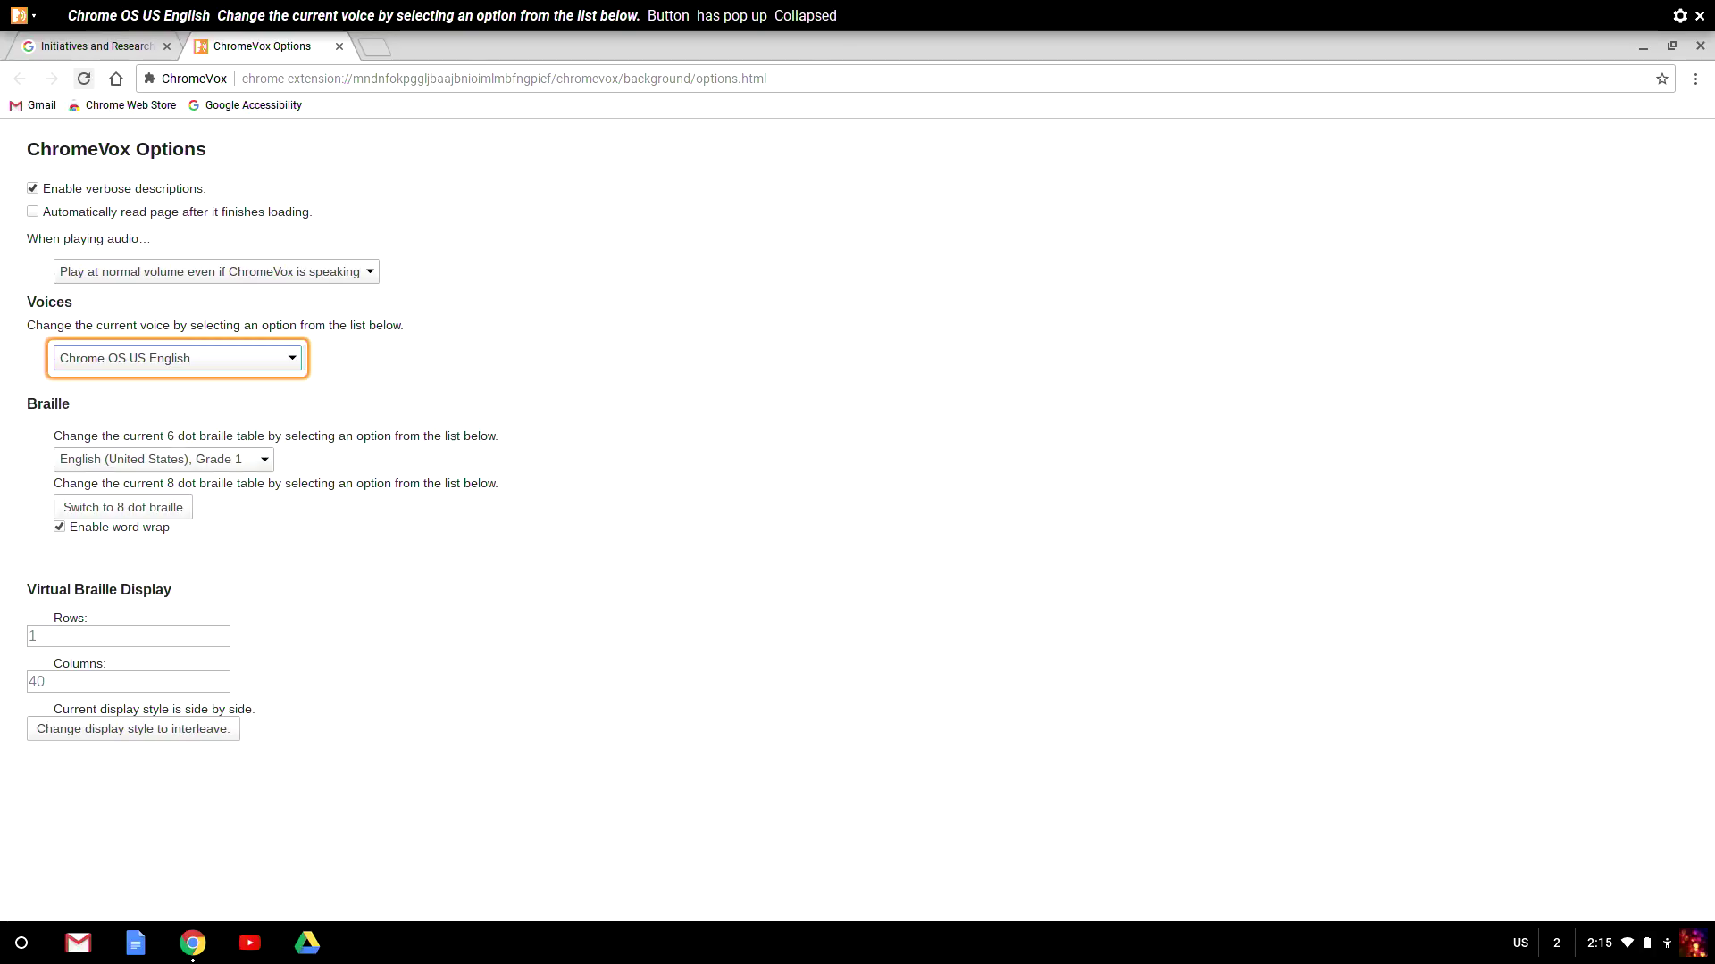
key(space)
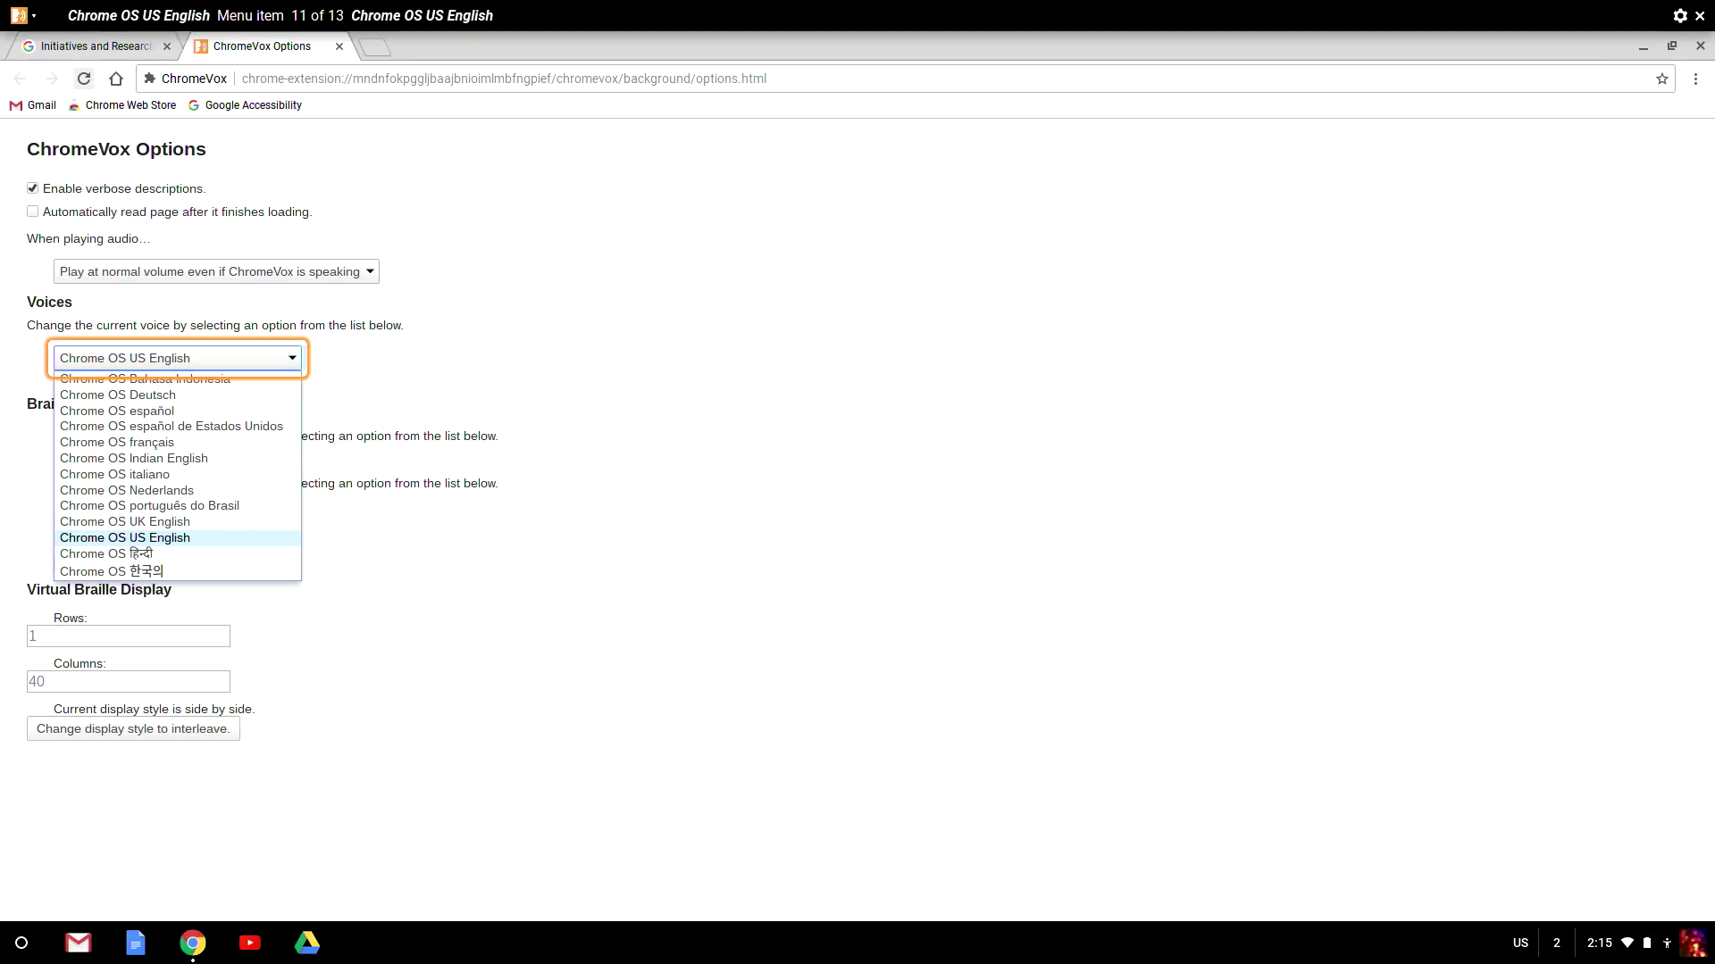
key(Up)
key(Up)
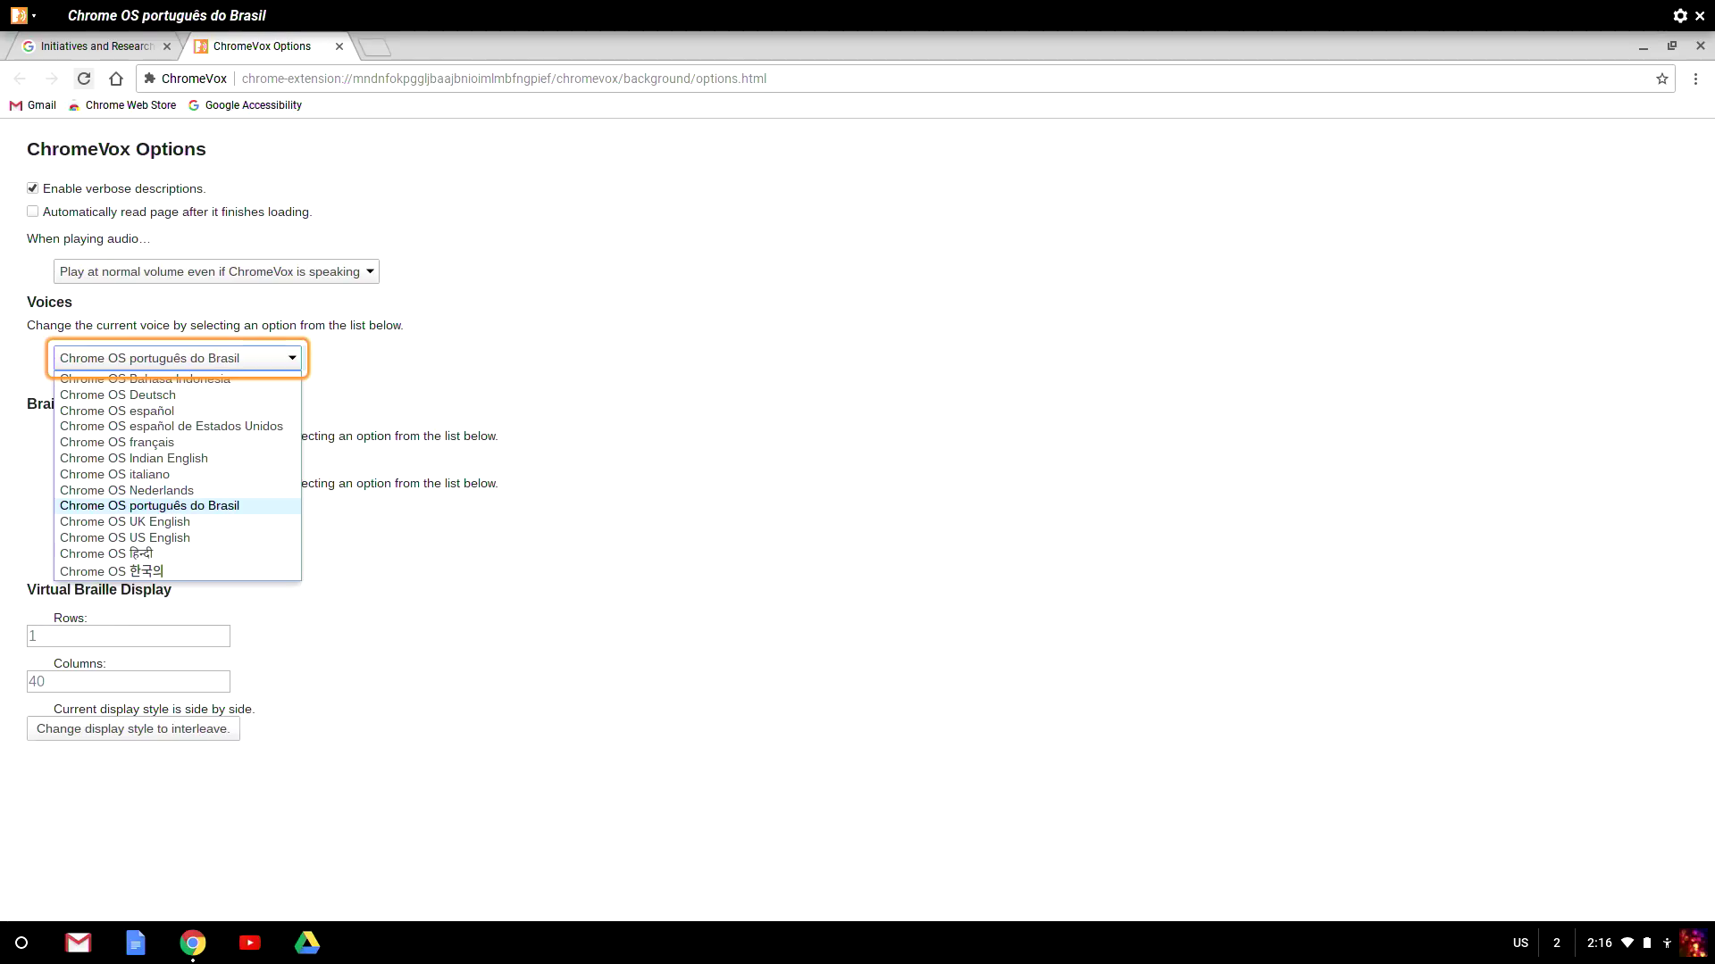
key(Up)
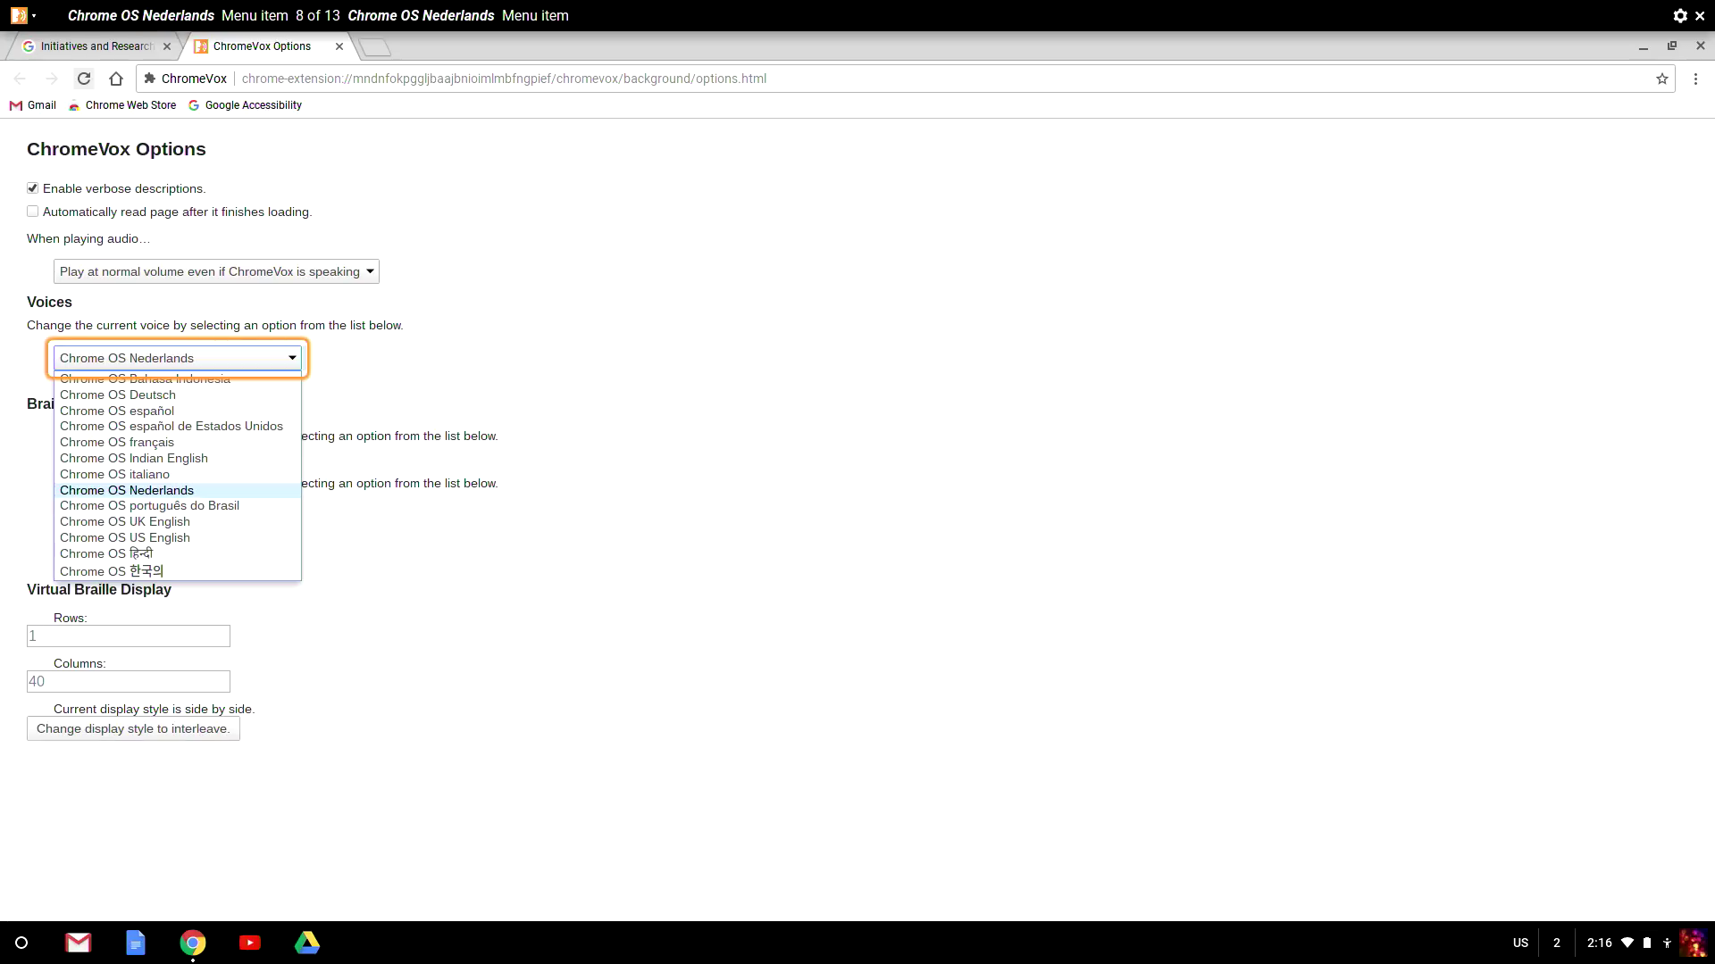
Set the ChromeVox voice to Chrome OS US English and close the options page
key(Down)
key(Down)
key(Down)
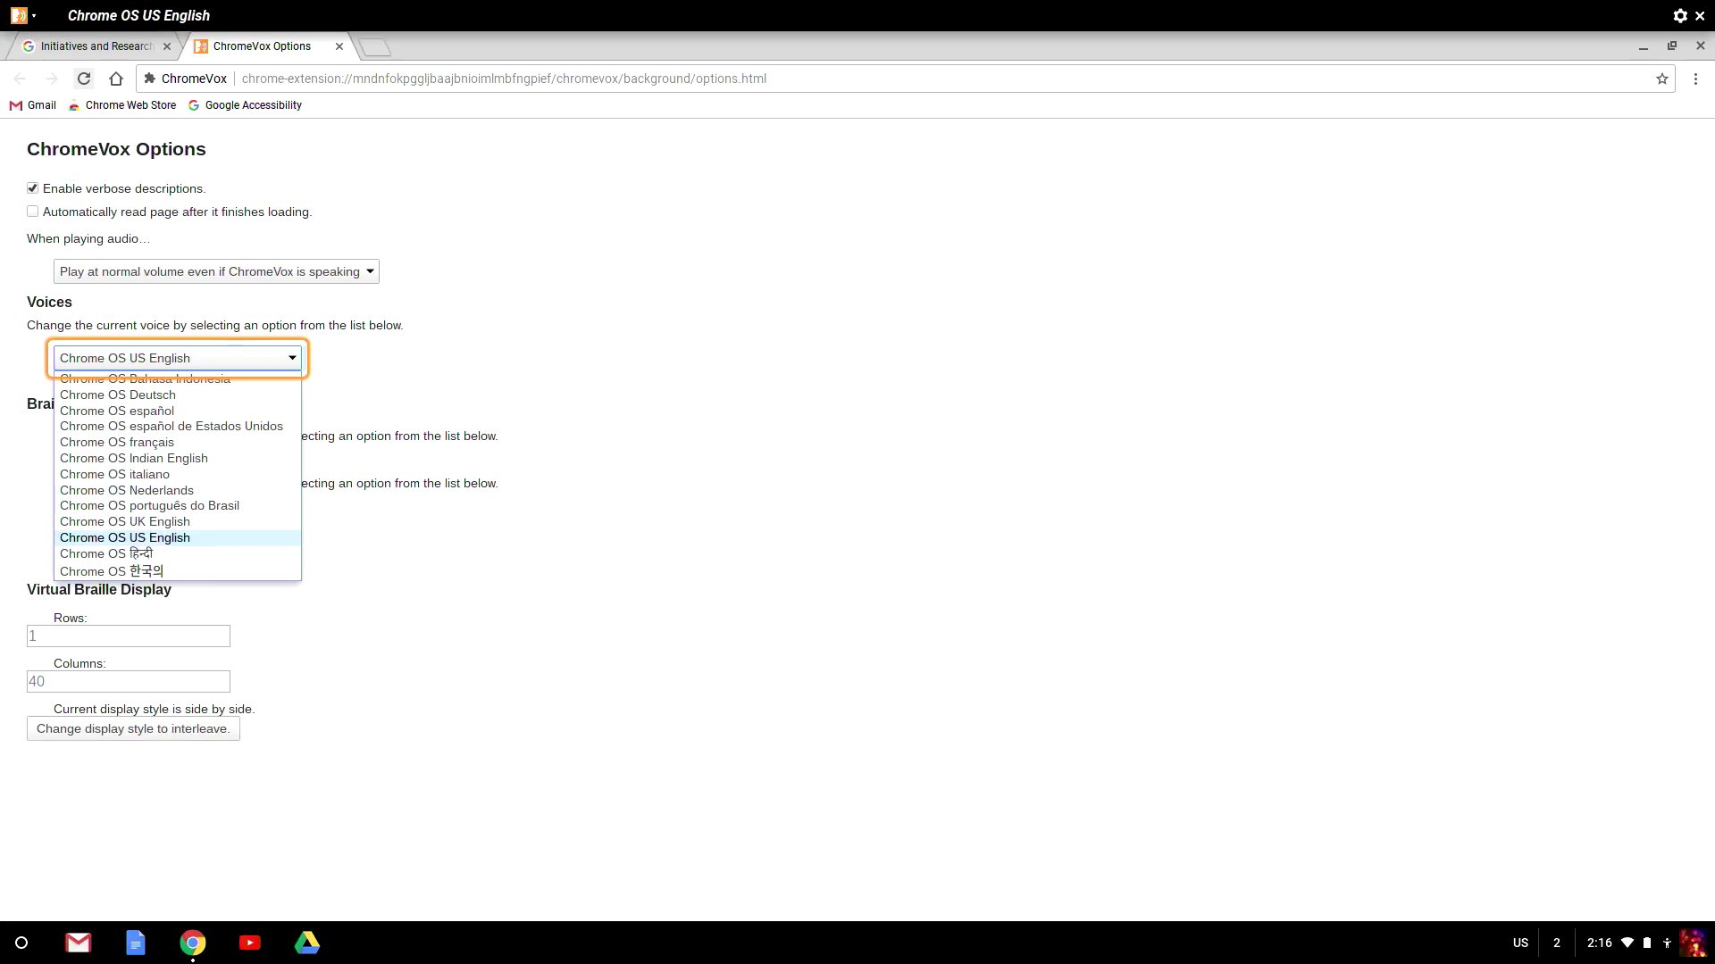
key(Return)
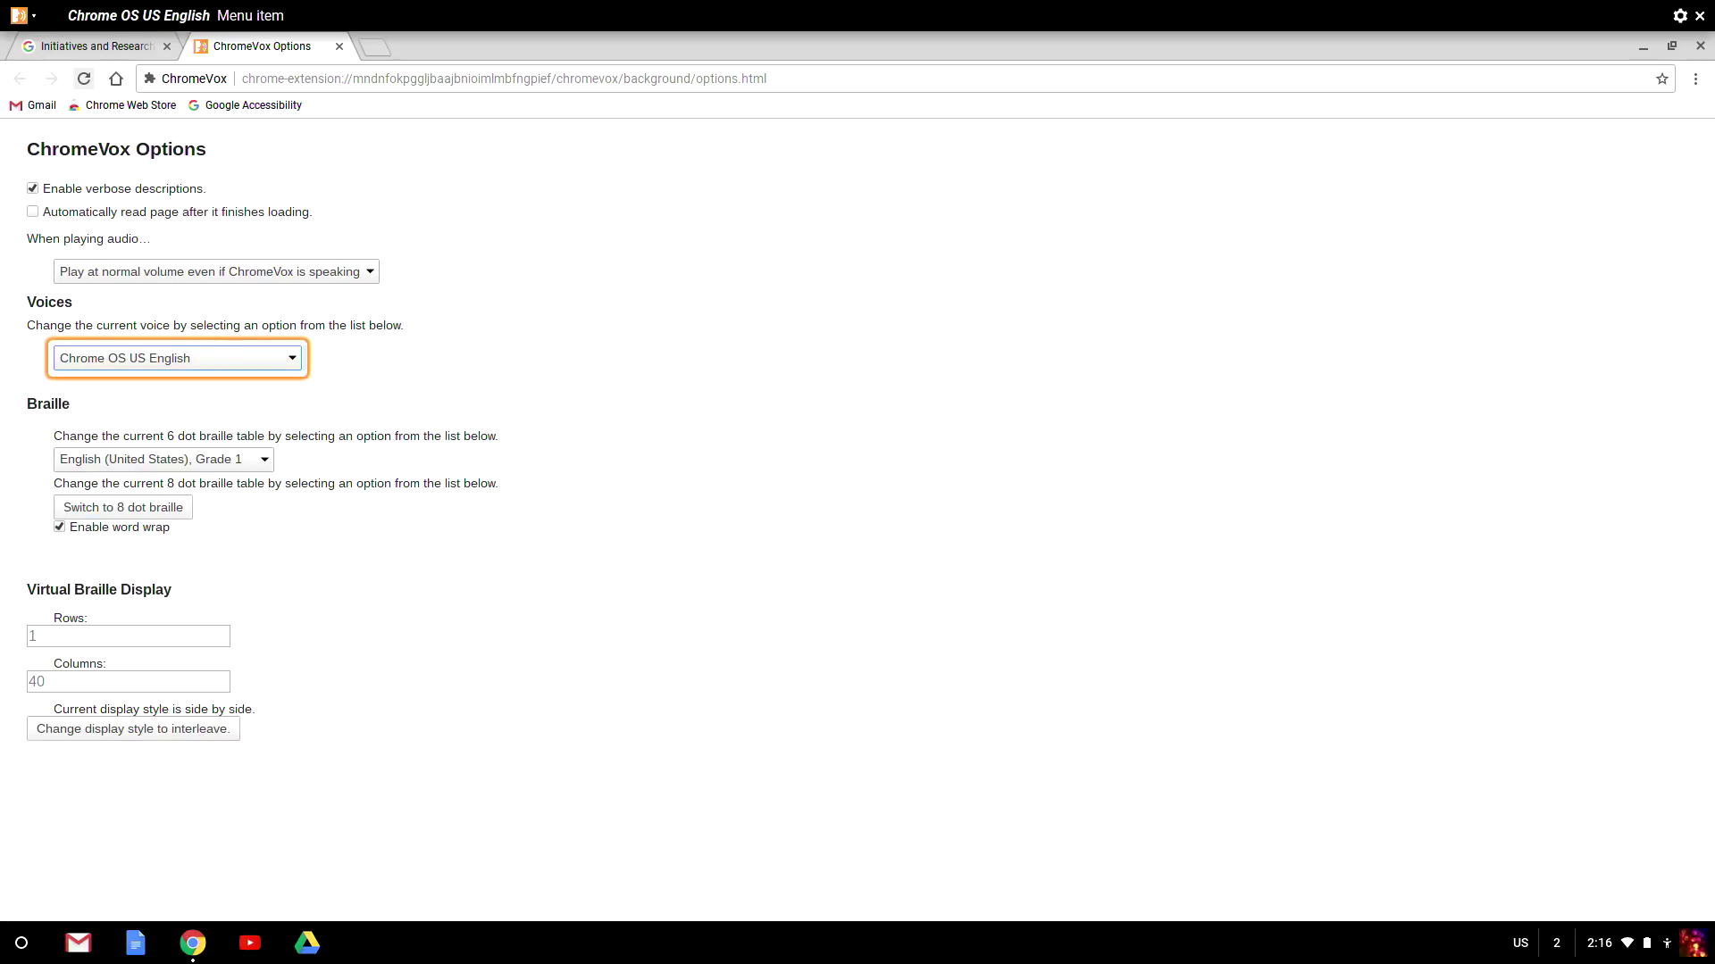
key(ctrl+w)
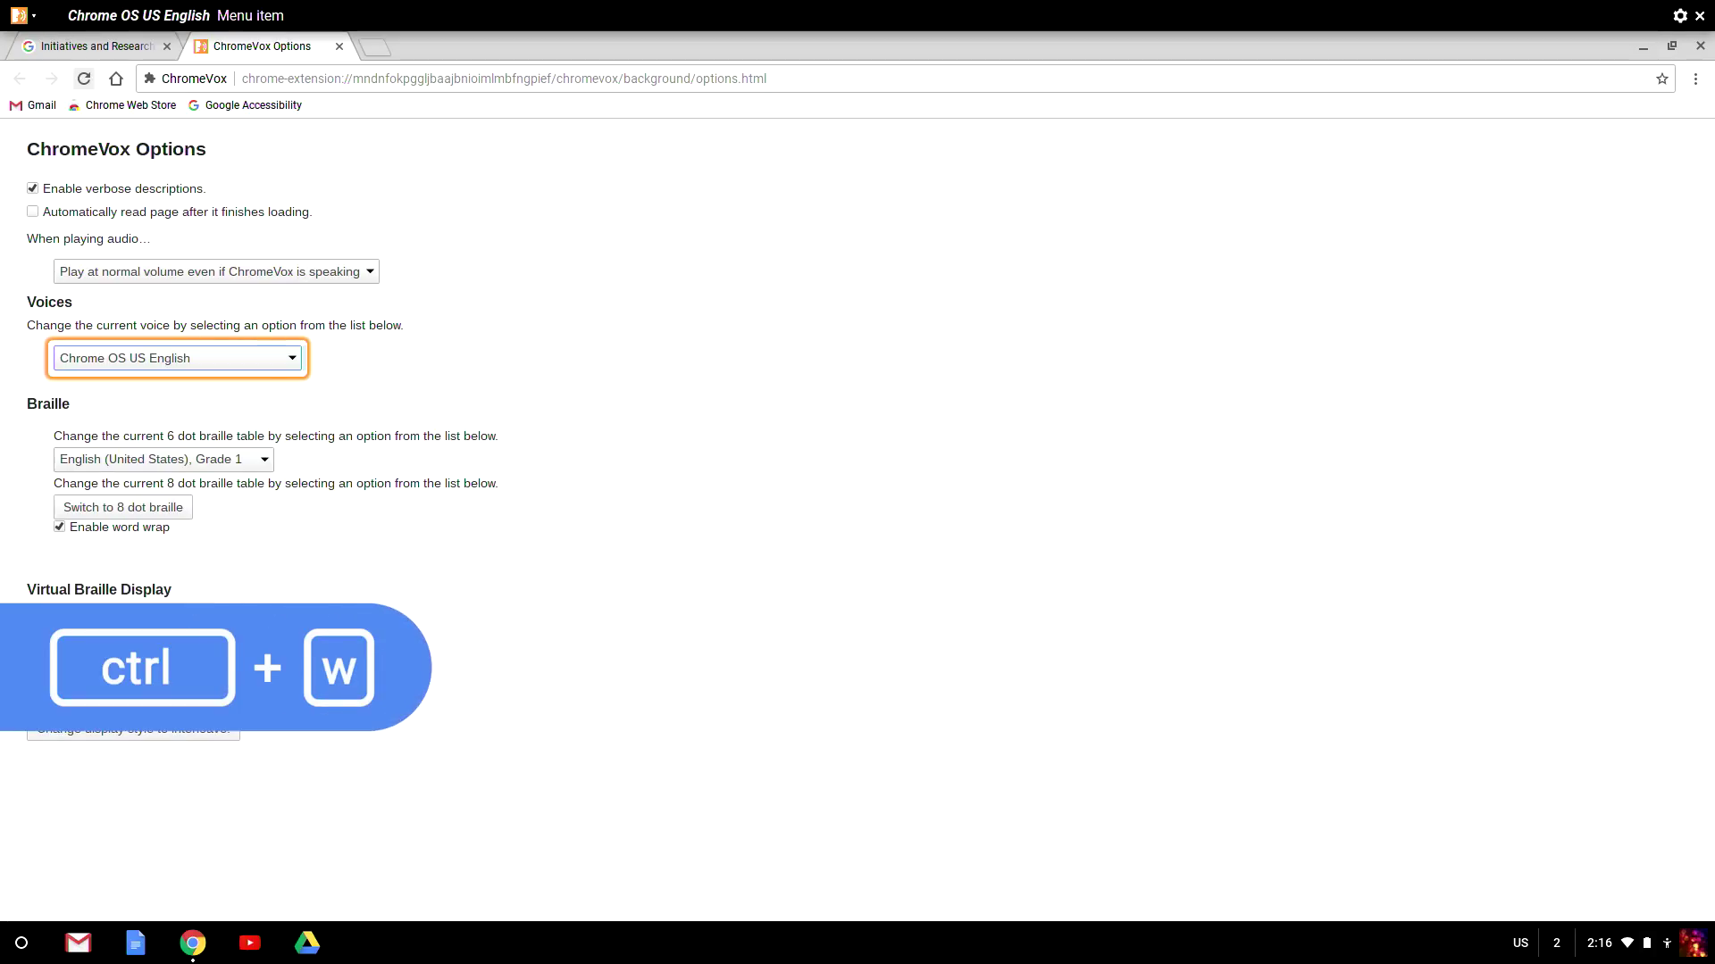